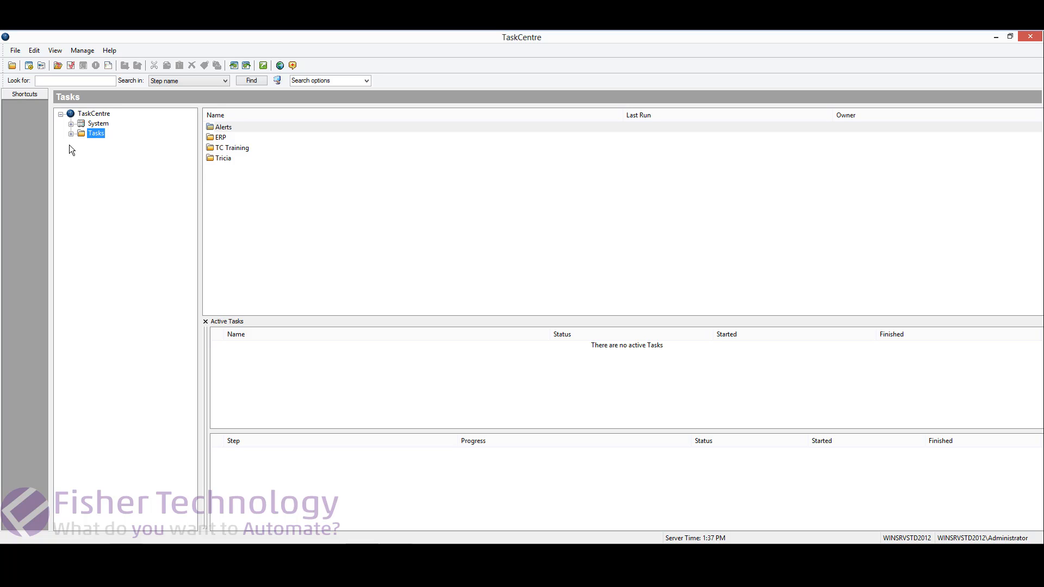
Review the available Input and Output tools in the System section, leaving the section collapsed.
click(71, 124)
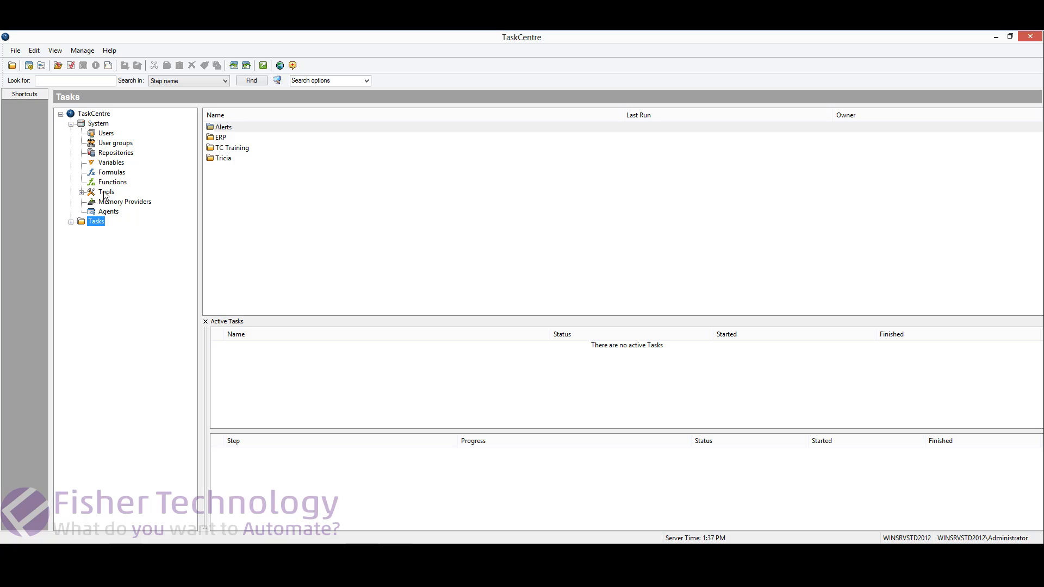
click(81, 192)
click(113, 211)
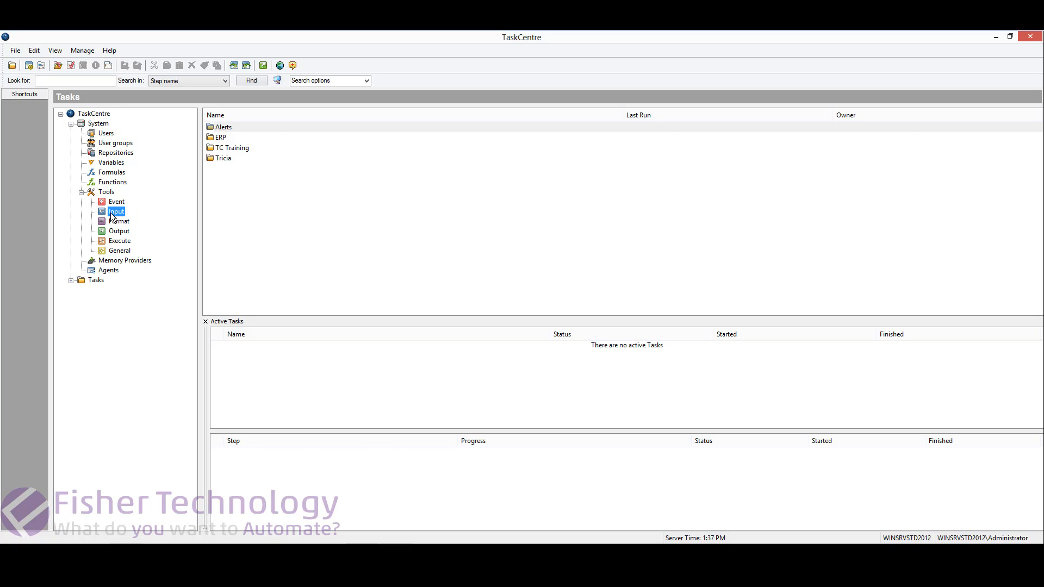
click(257, 126)
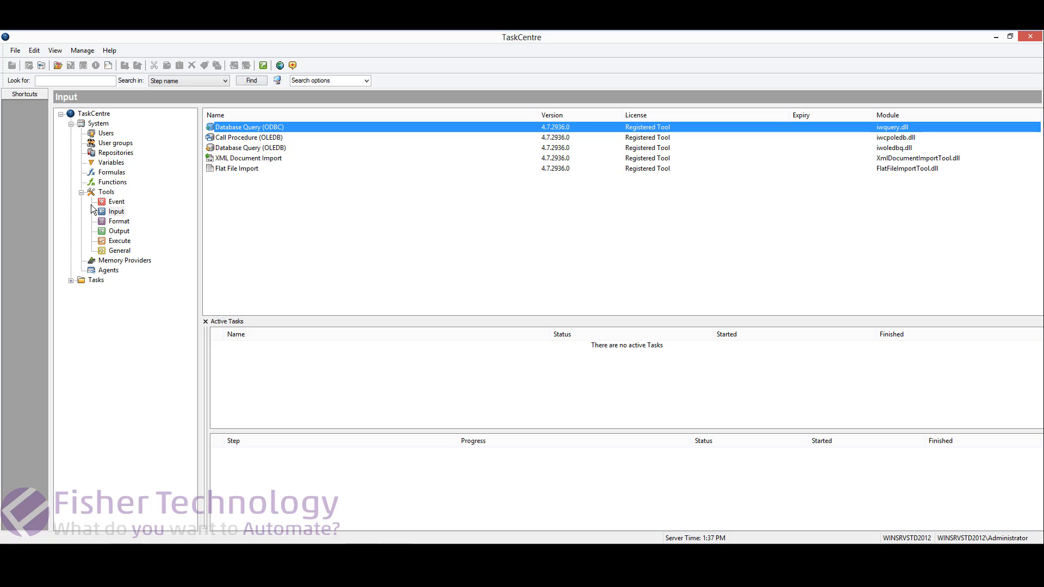
click(117, 231)
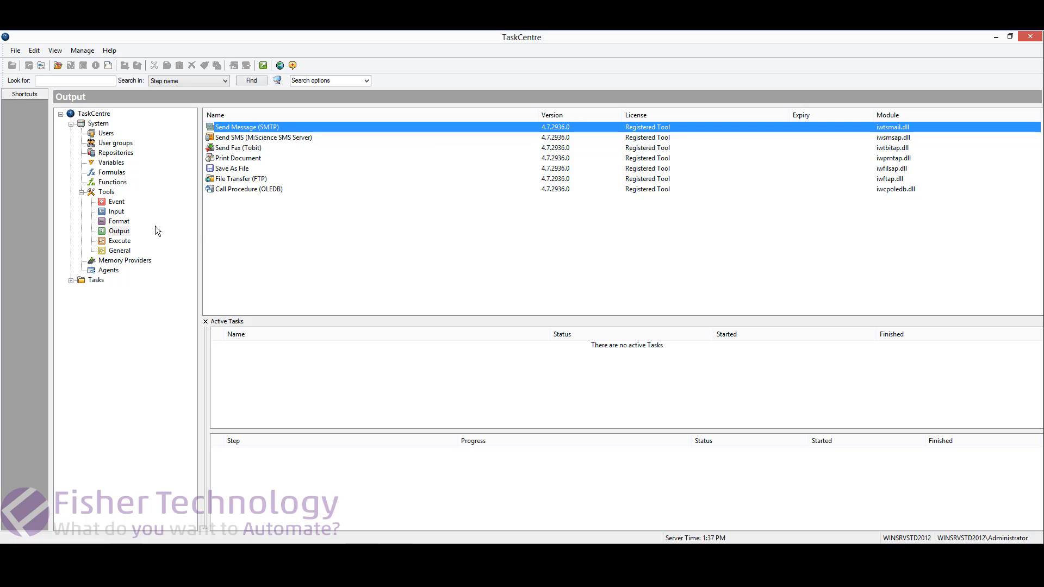
click(82, 192)
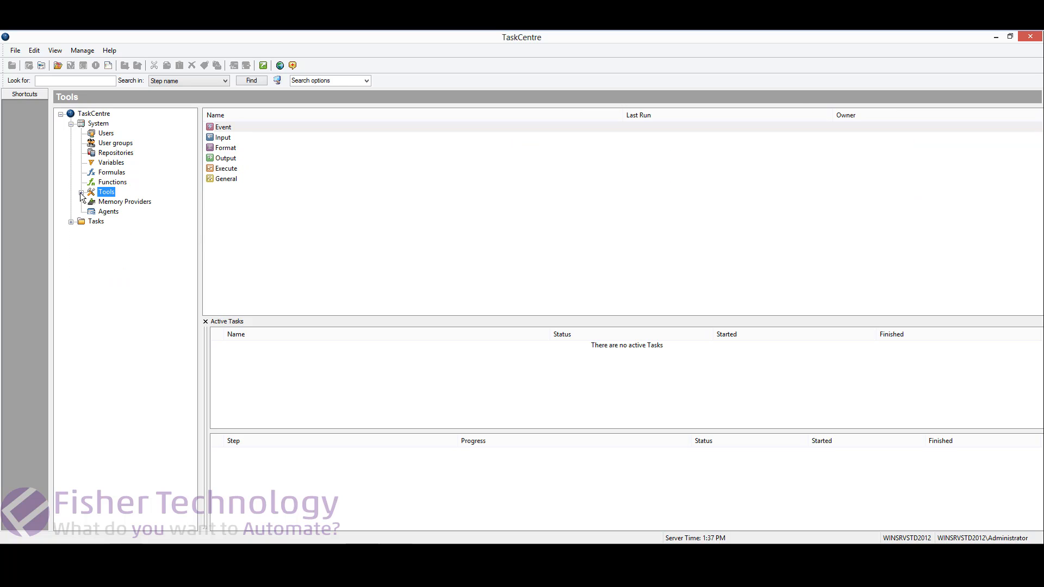
click(71, 125)
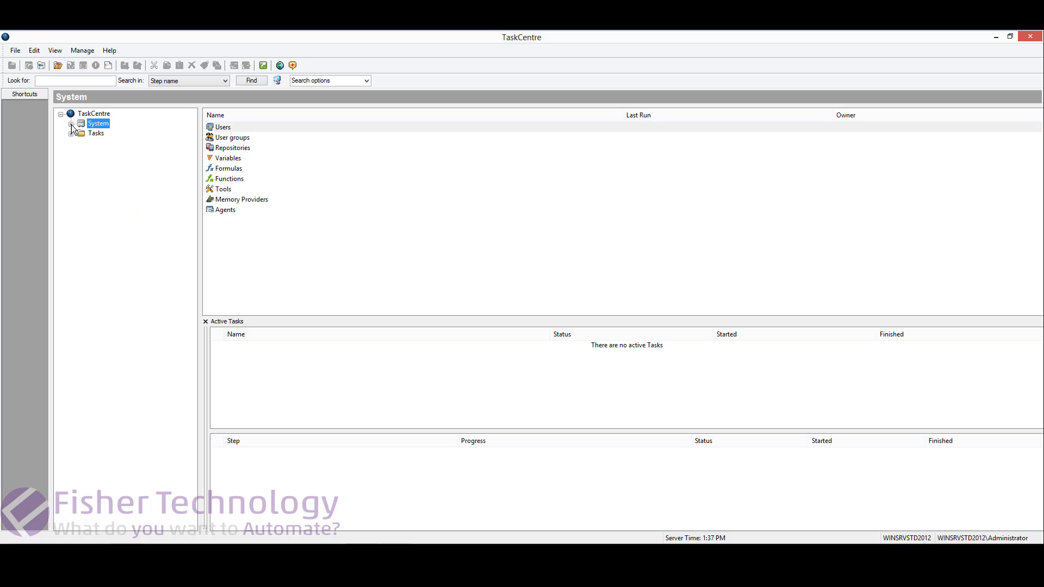
Open the Alerts folder inside the I/C folder of the ERP tasks.
click(93, 132)
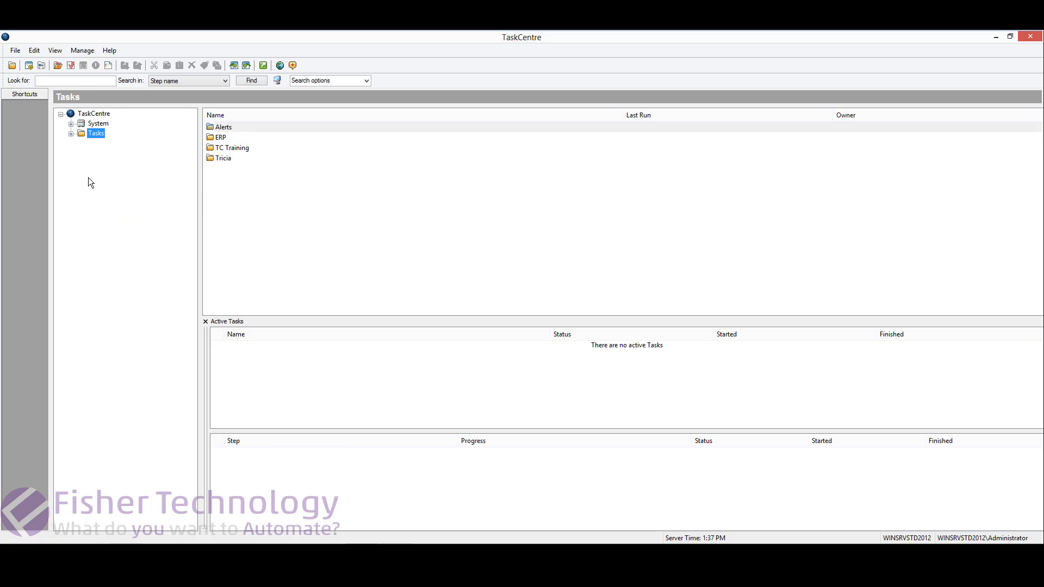
click(71, 133)
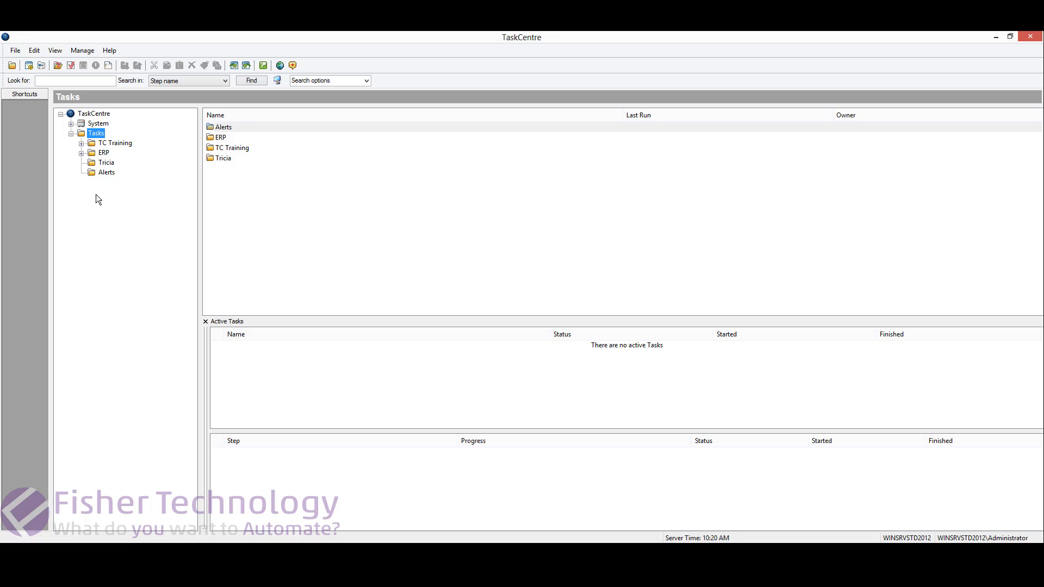
click(102, 154)
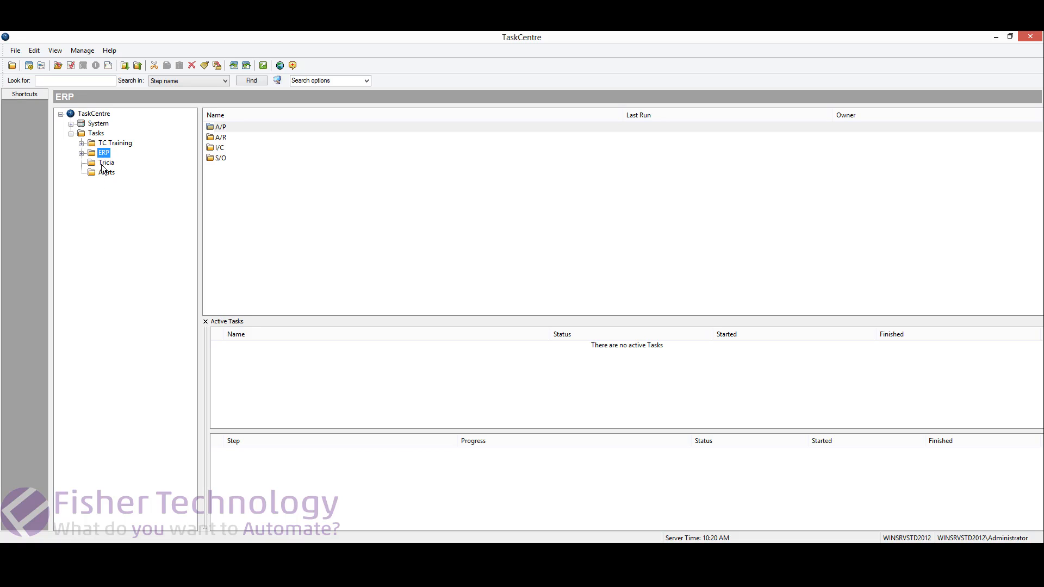
click(104, 164)
click(103, 172)
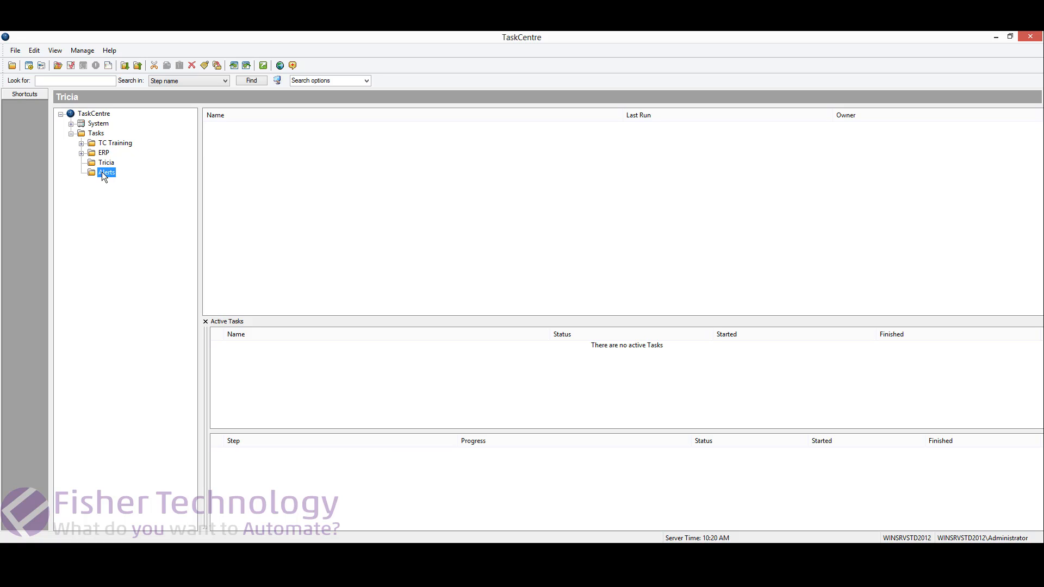
click(81, 152)
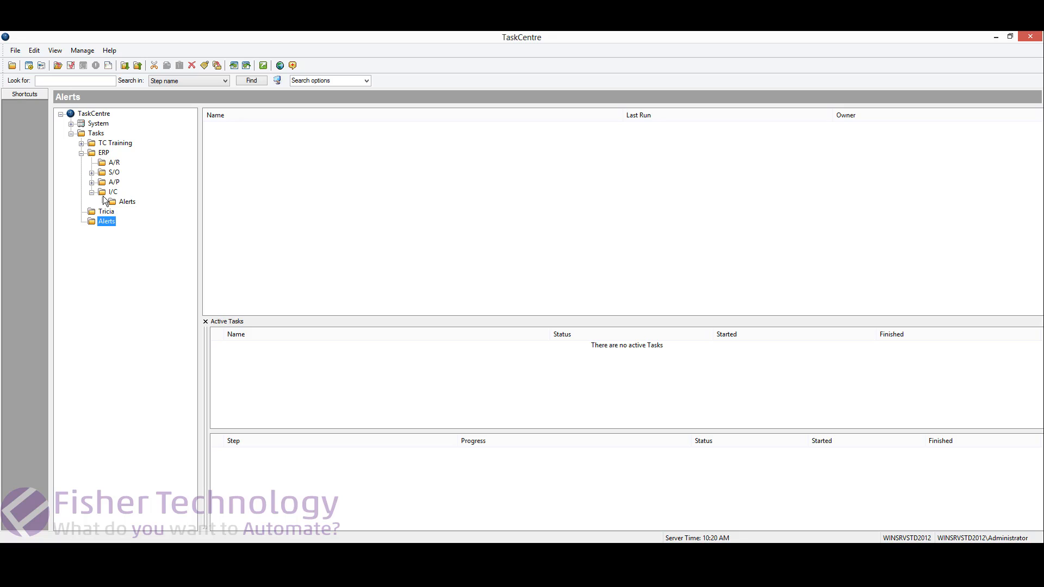
click(112, 194)
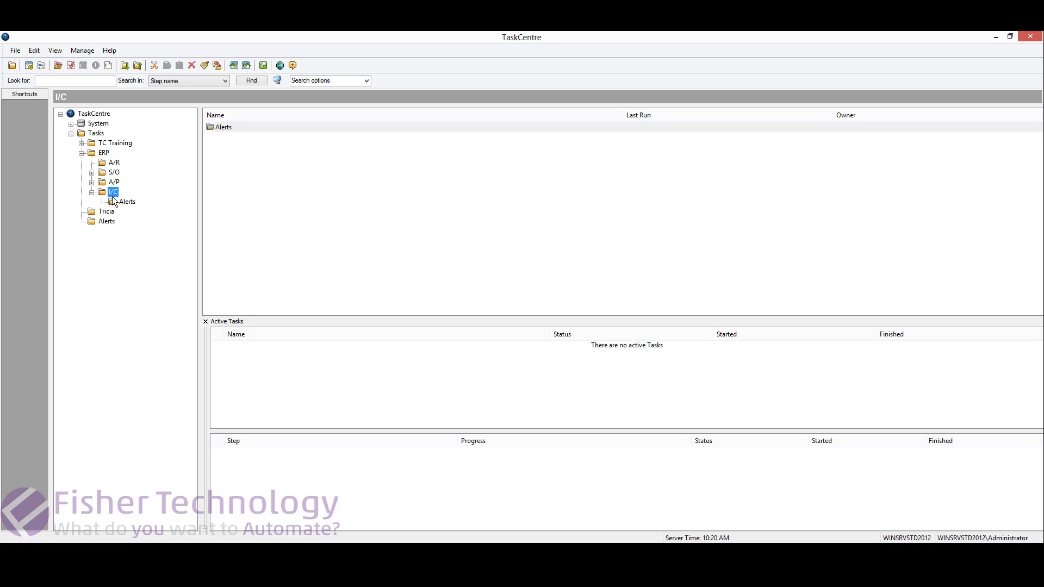
click(121, 203)
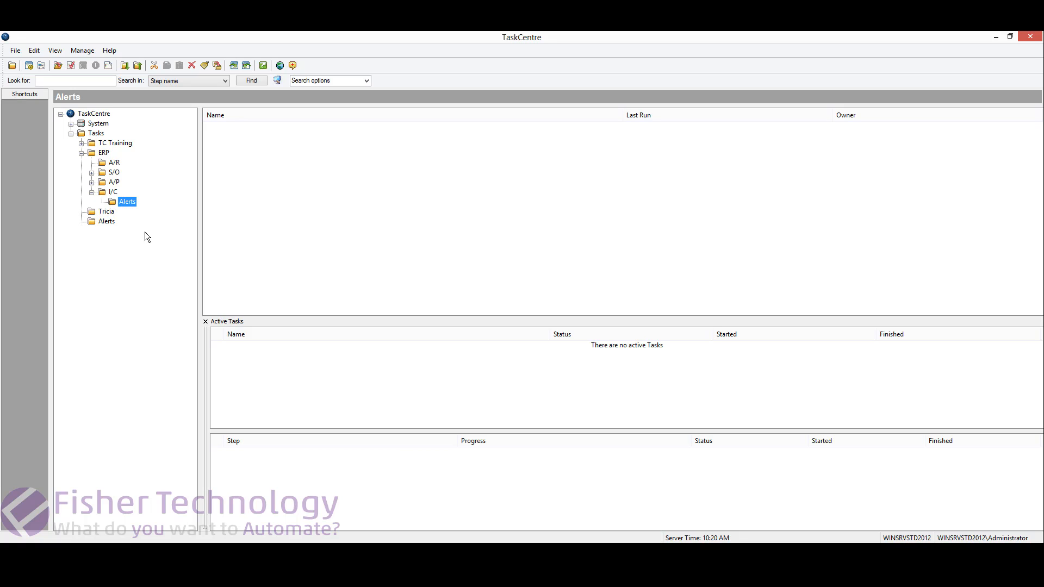
Create a new task named "Cost Increase" in the I/C Alerts folder.
right_click(265, 173)
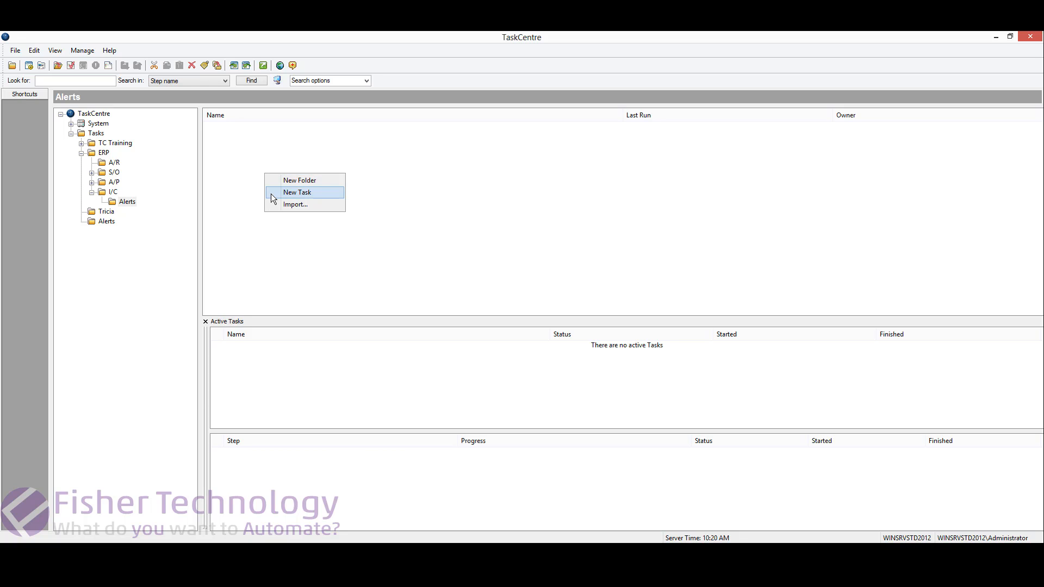
click(272, 193)
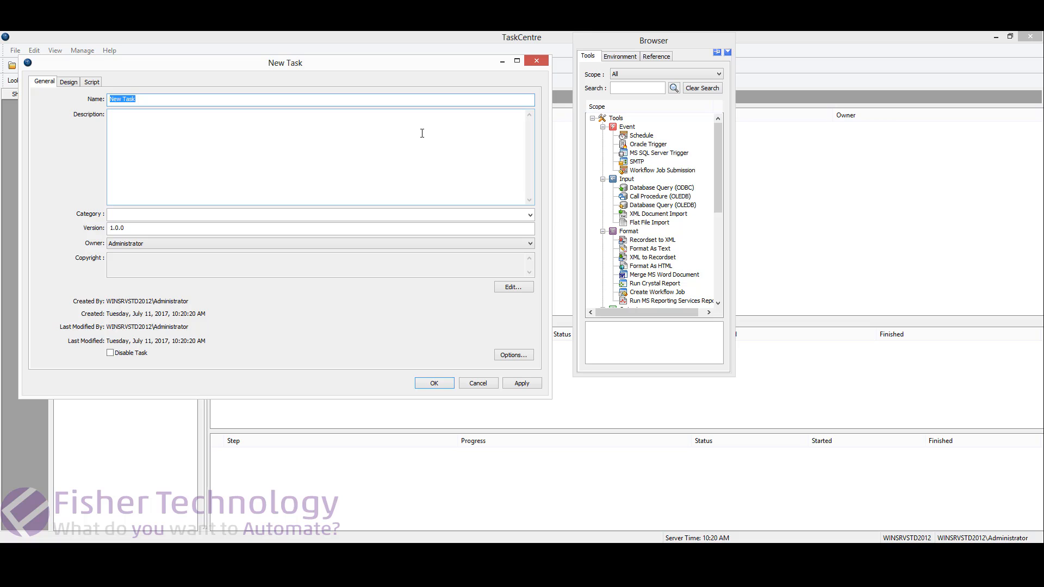
text(Cost Increase)
Add a Database Query (ODBC) step to the new task's design.
click(68, 82)
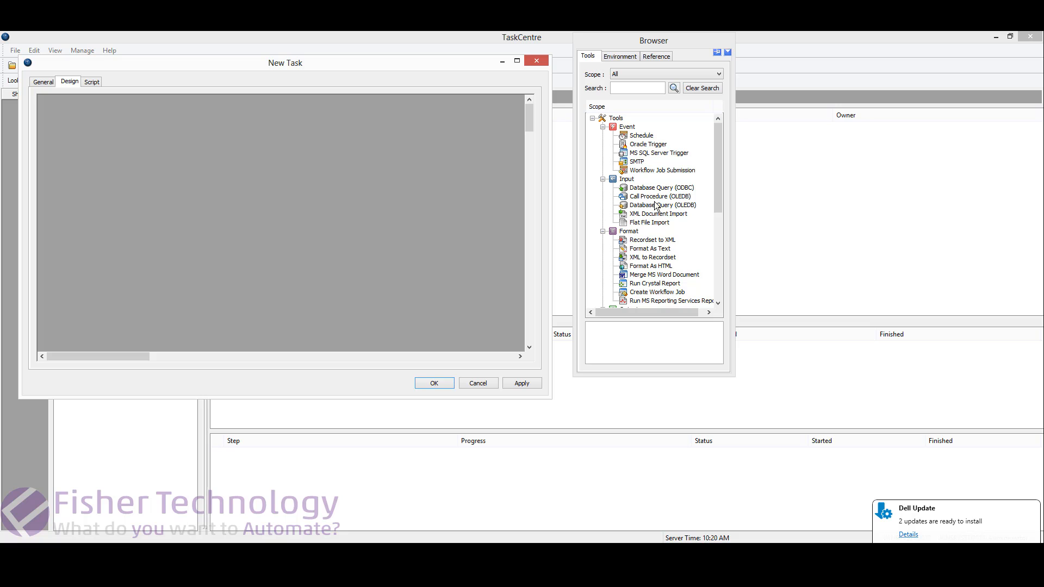
click(651, 188)
drag(645, 191, 145, 210)
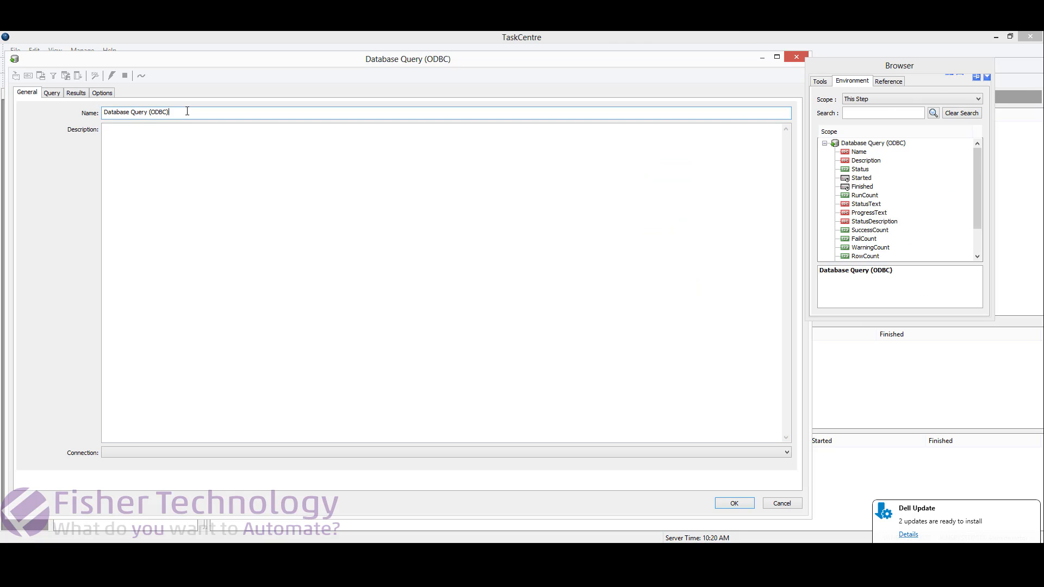
Name the database query step "Cost Increase" and set its connection to Sage 300.
drag(188, 112, 80, 116)
text(Cost Increase)
click(121, 453)
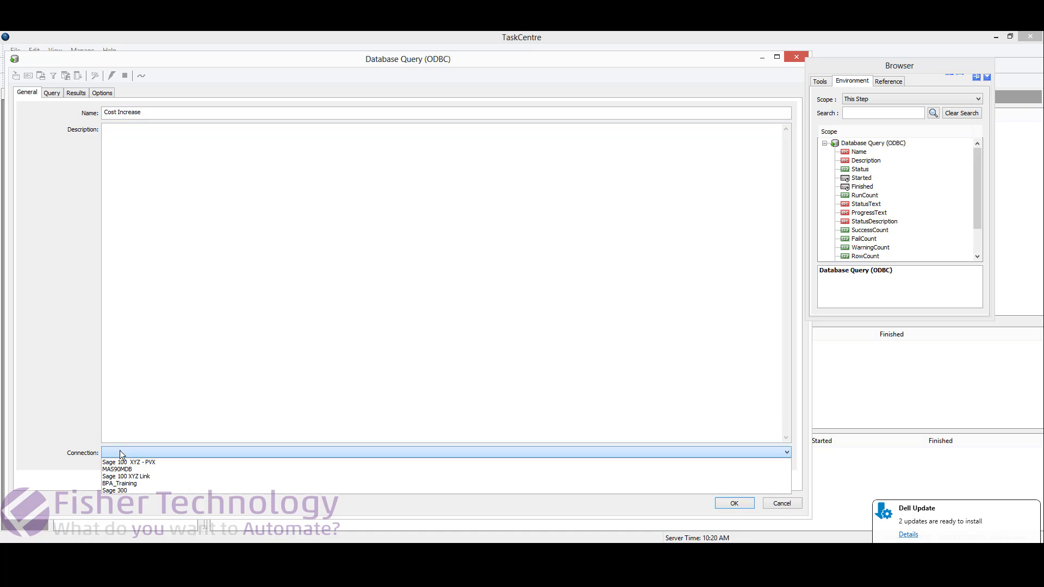
click(117, 491)
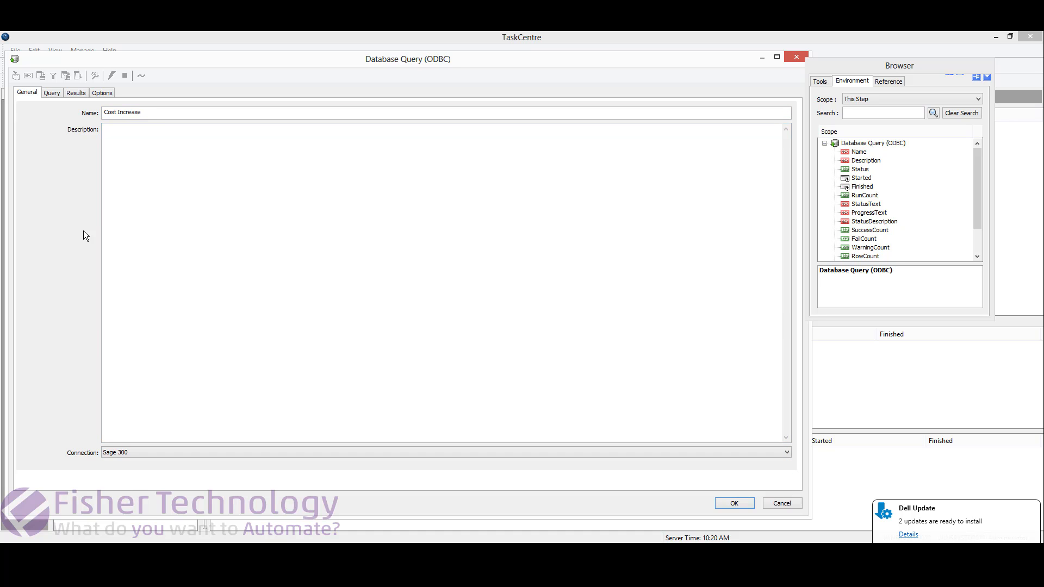
Locate the ICILOC table among the query's Sage 300 tables and expand its fields.
click(51, 93)
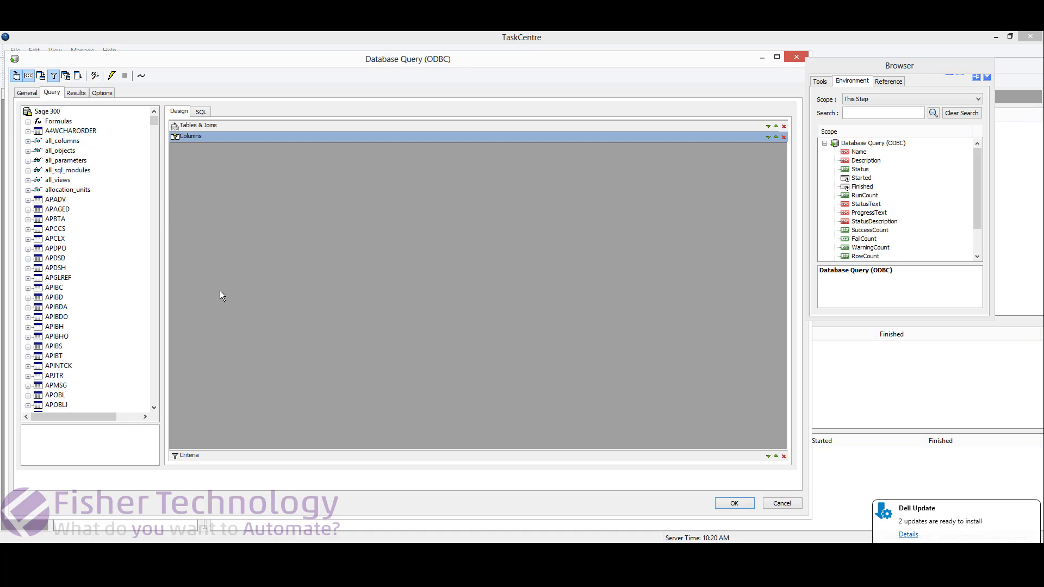
click(54, 258)
key(i)
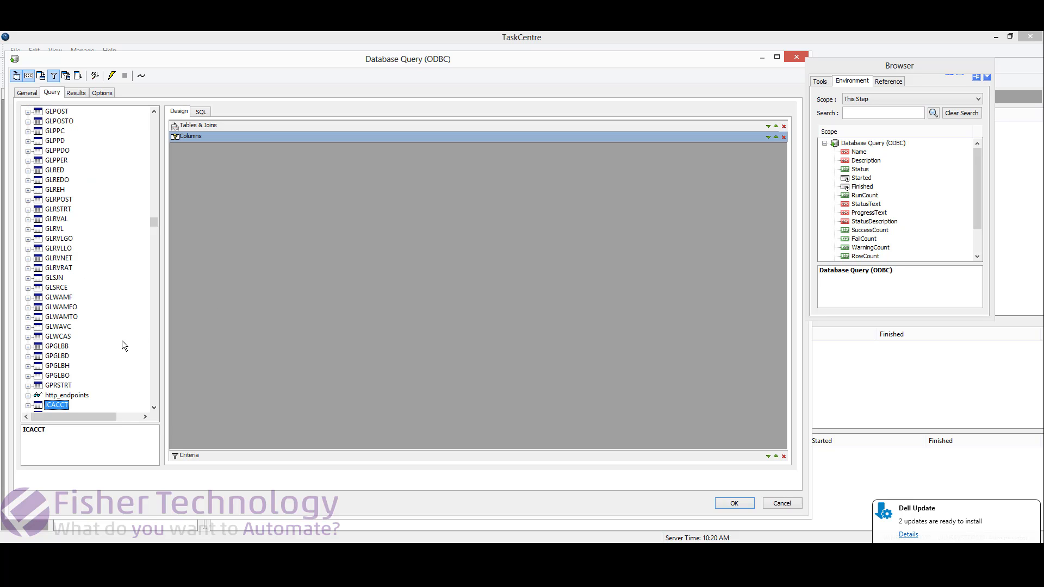
scroll(121, 340, down, 5)
scroll(122, 342, down, 5)
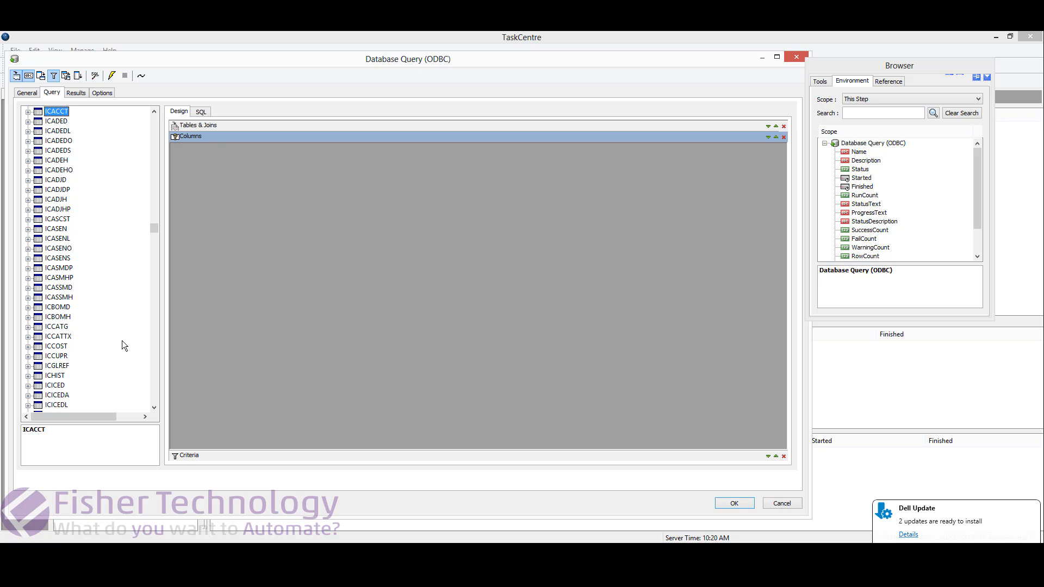
scroll(122, 342, down, 2)
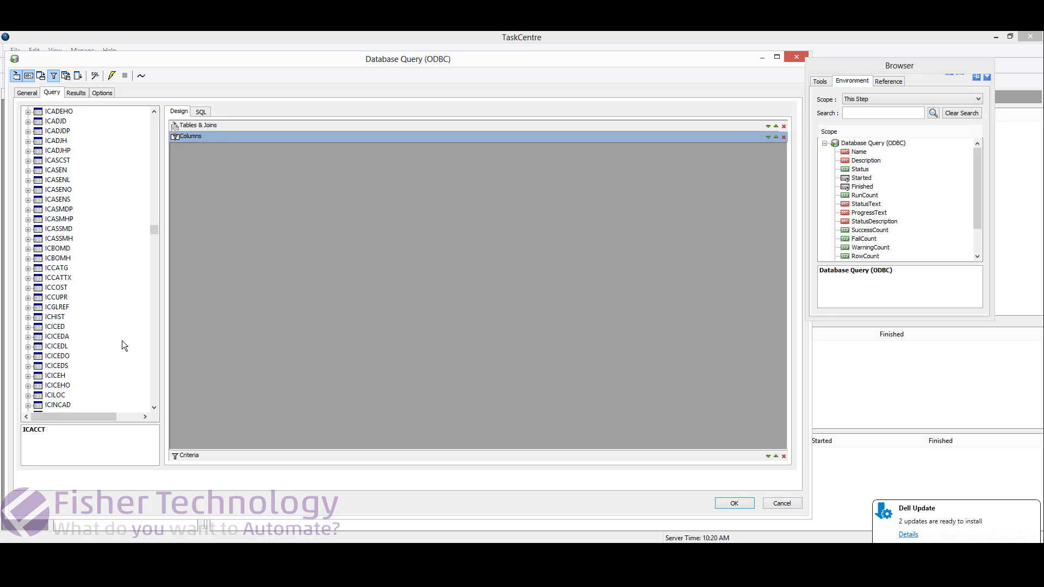
scroll(123, 342, down, 1)
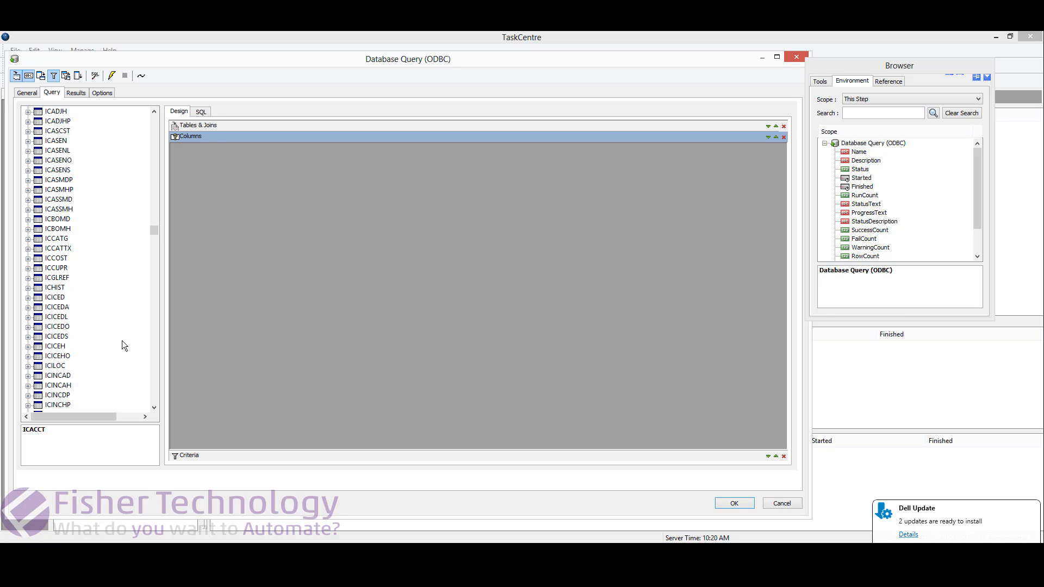
click(54, 366)
click(28, 366)
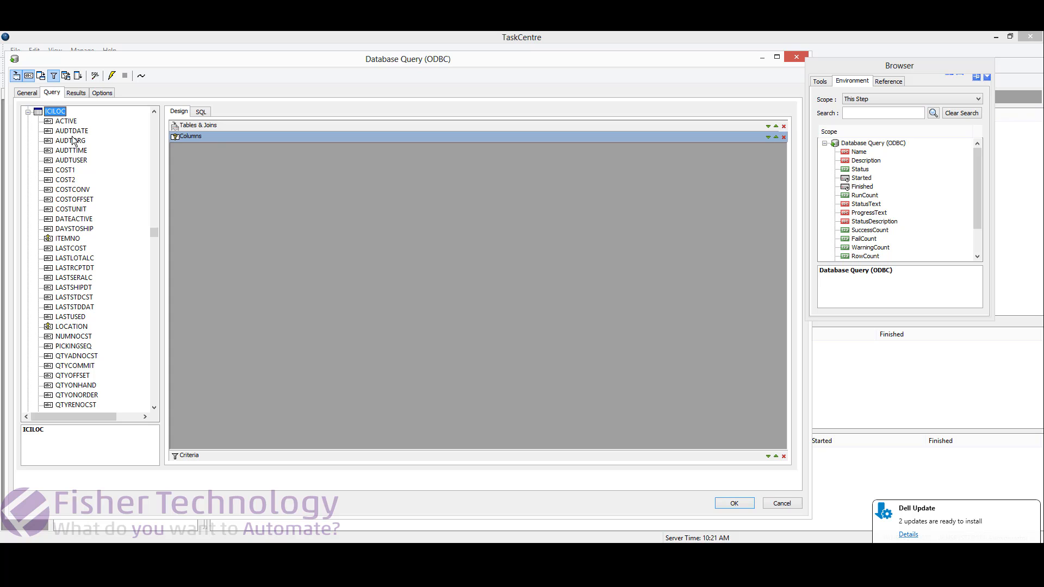
Add the ITEMNO, LASTCOST and RECENTCOST fields of ICILOC as query columns.
click(68, 239)
drag(163, 237, 207, 227)
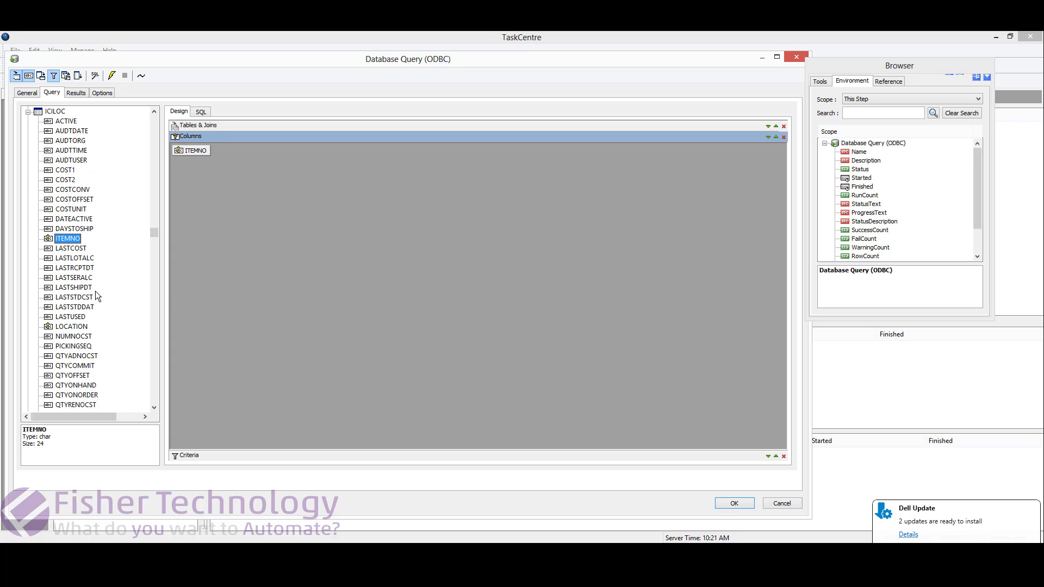
drag(71, 249, 239, 228)
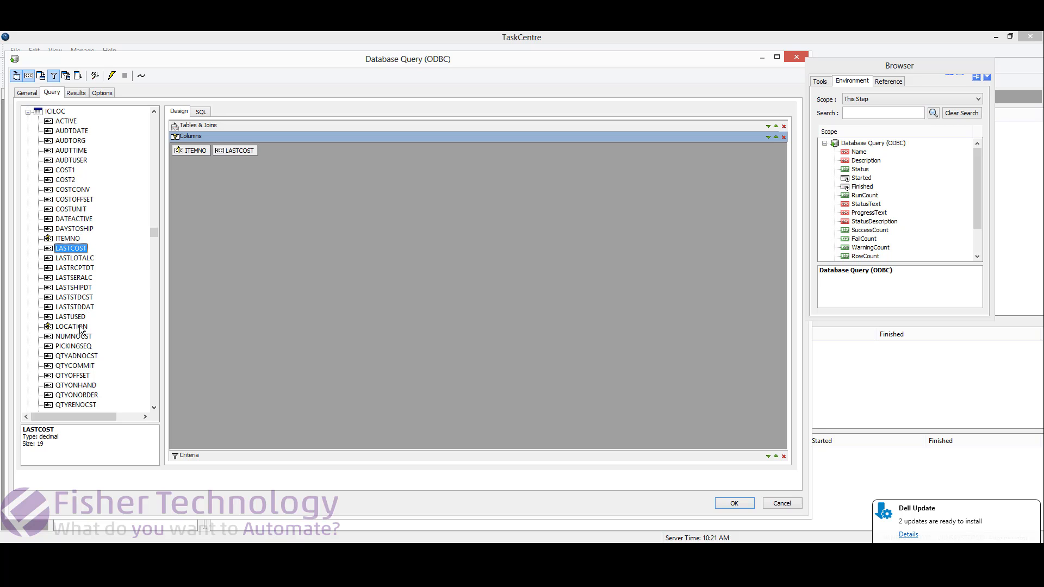
key(r)
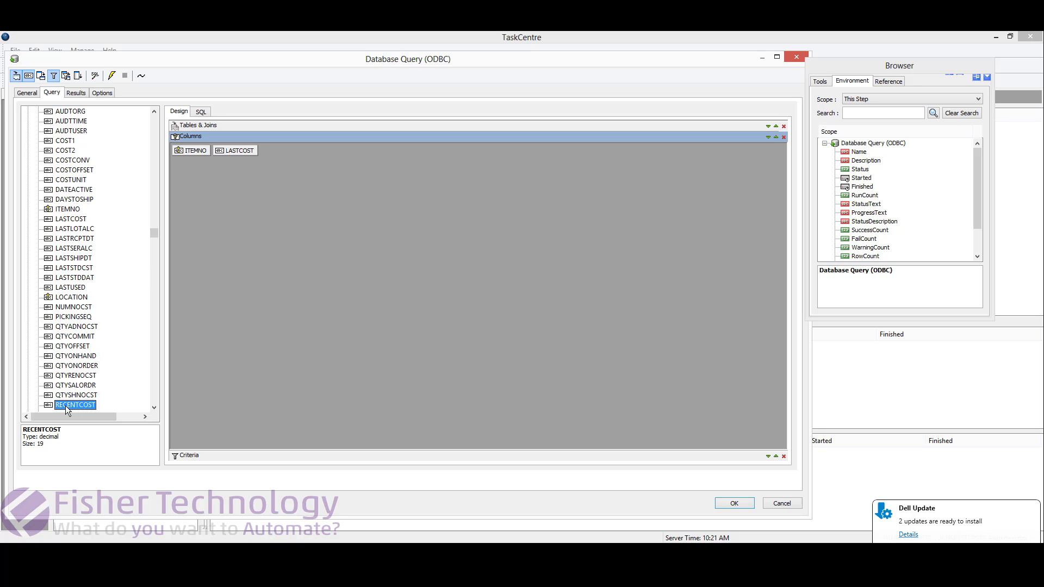
drag(88, 401, 291, 297)
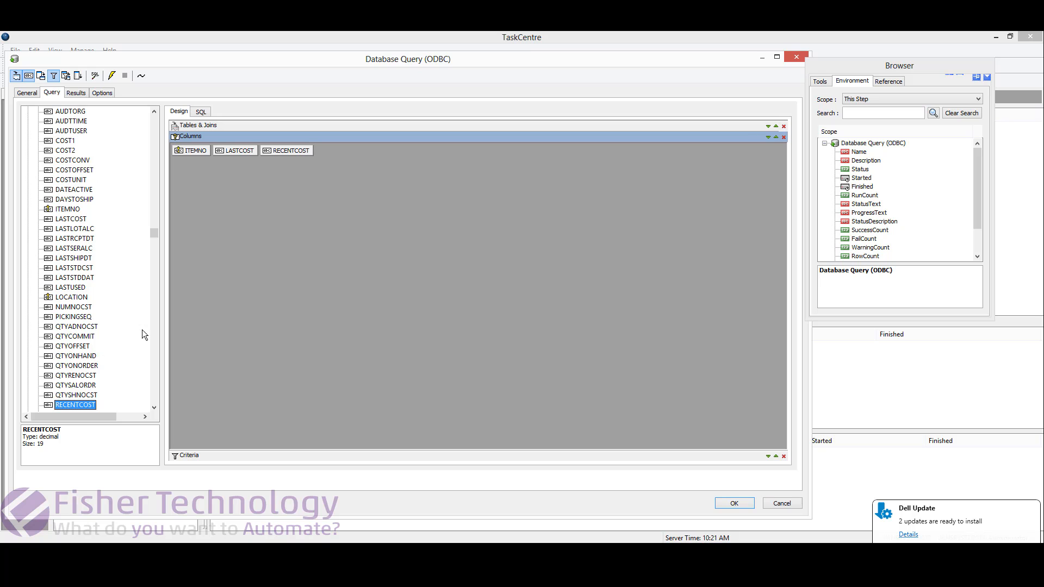
Add the DESC field from the ICITEM table as a query column and place it between ITEMNO and LASTCOST.
click(155, 122)
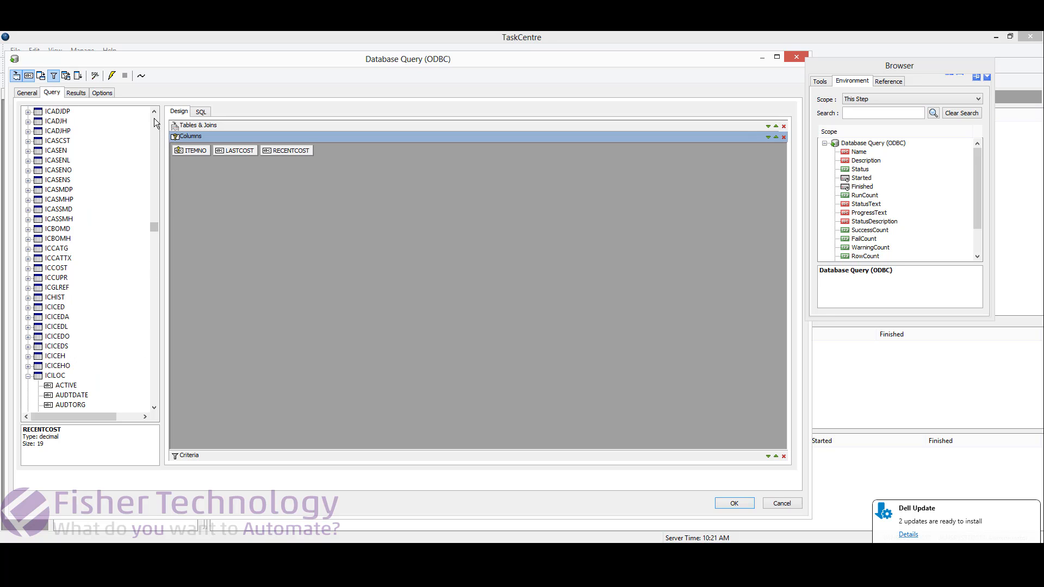
scroll(77, 376, down, 4)
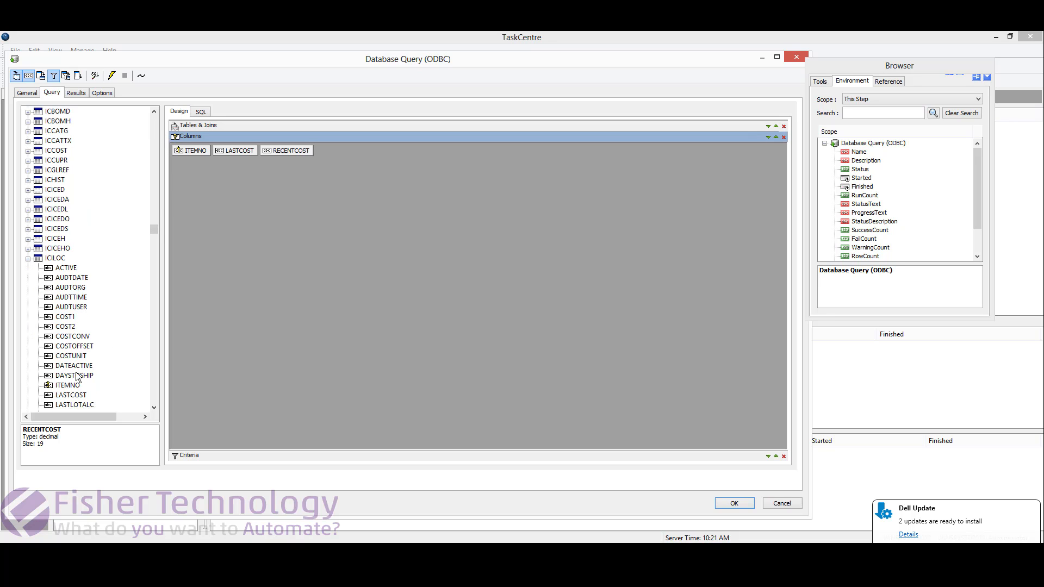
scroll(77, 376, down, 1)
click(28, 229)
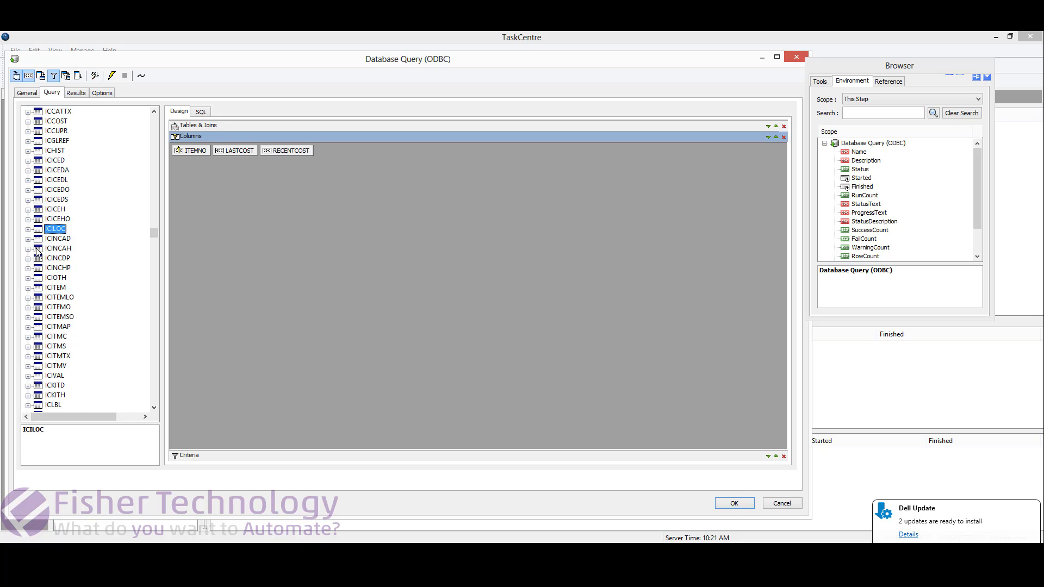
click(28, 288)
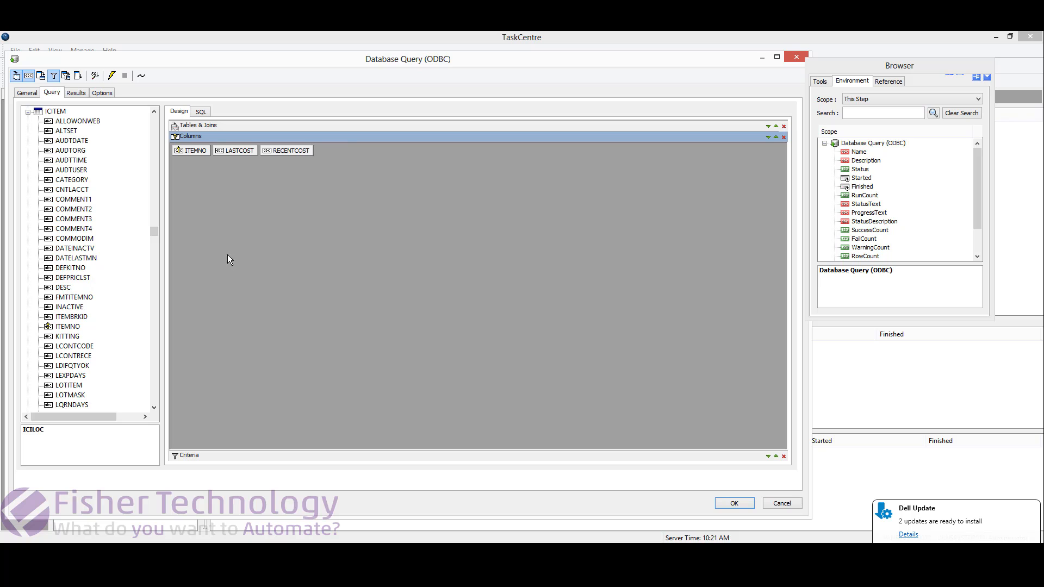
drag(228, 255, 296, 244)
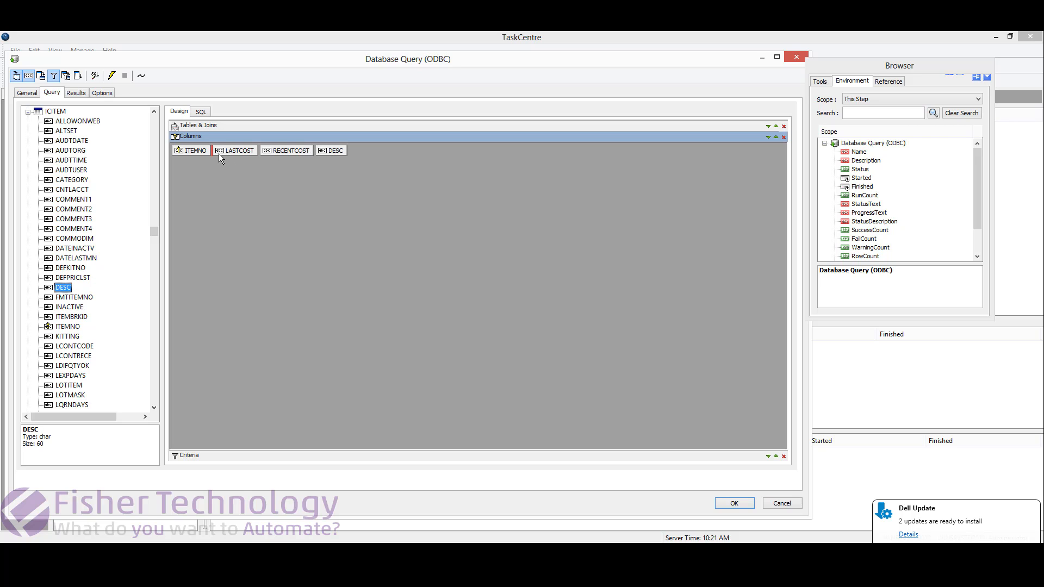
drag(219, 154, 217, 154)
click(155, 119)
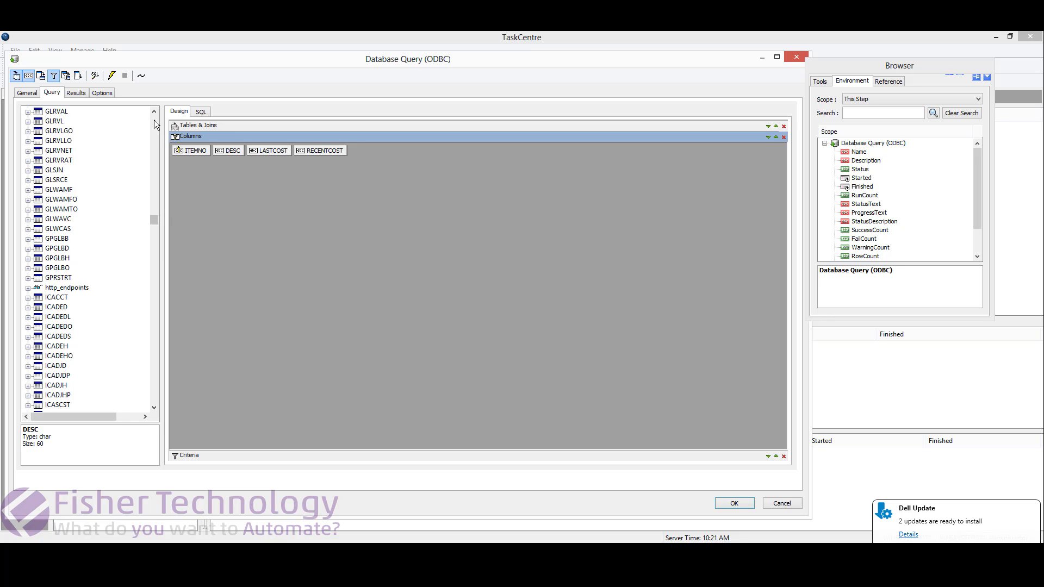
Create a new formula column named DifferenceinCost under the Sage 300 Formulas node.
click(154, 120)
drag(155, 208, 158, 118)
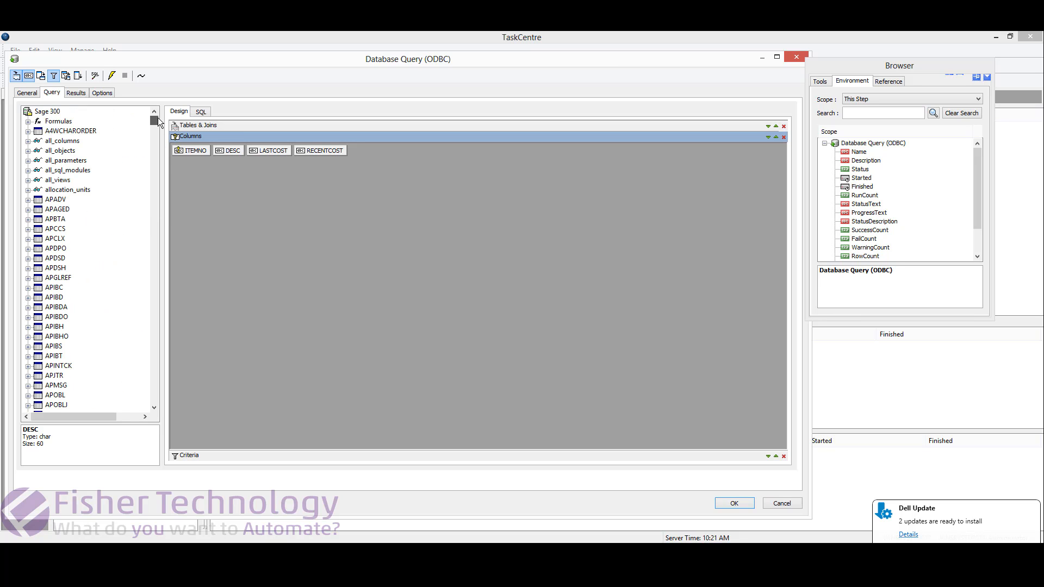
click(28, 121)
click(58, 121)
right_click(57, 121)
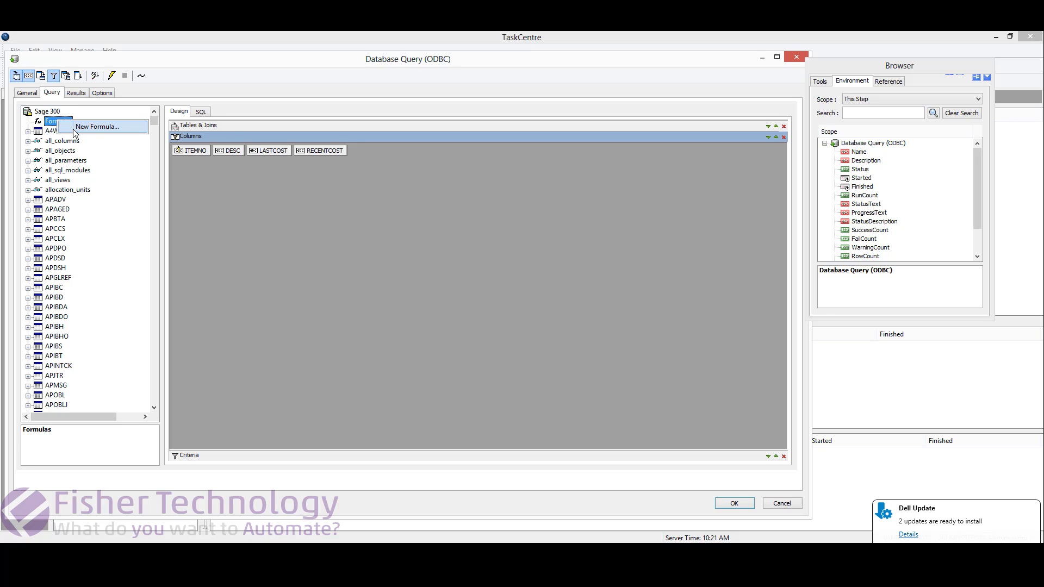
click(74, 130)
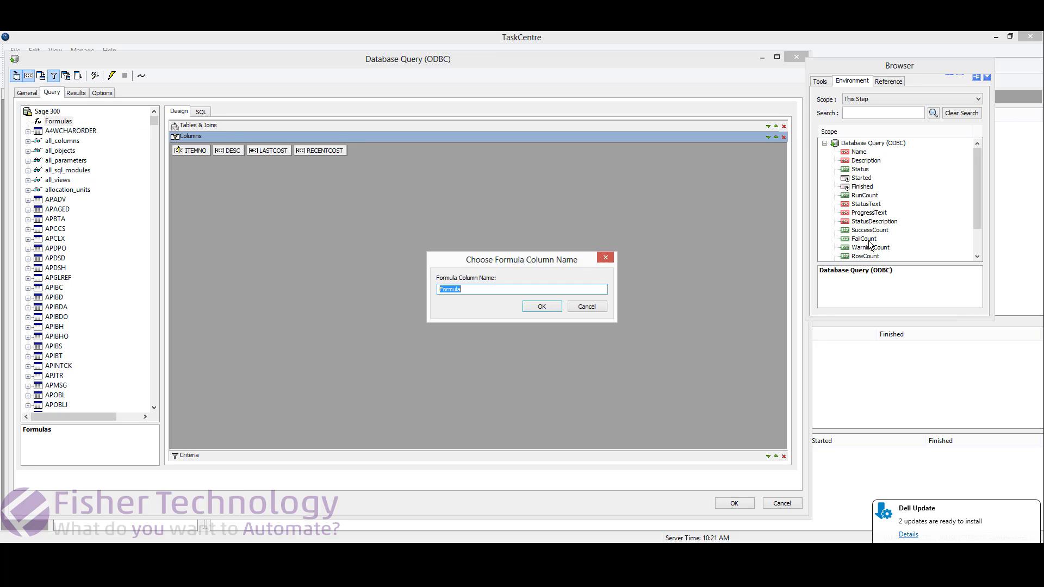
text(Dio)
text(fferencein)
text(Cost)
click(531, 306)
Copy the expression ICILOC.RECENTCOST - ICILOC.LASTCOST from Notepad into the DifferenceinCost formula and save it.
key(alt+Tab)
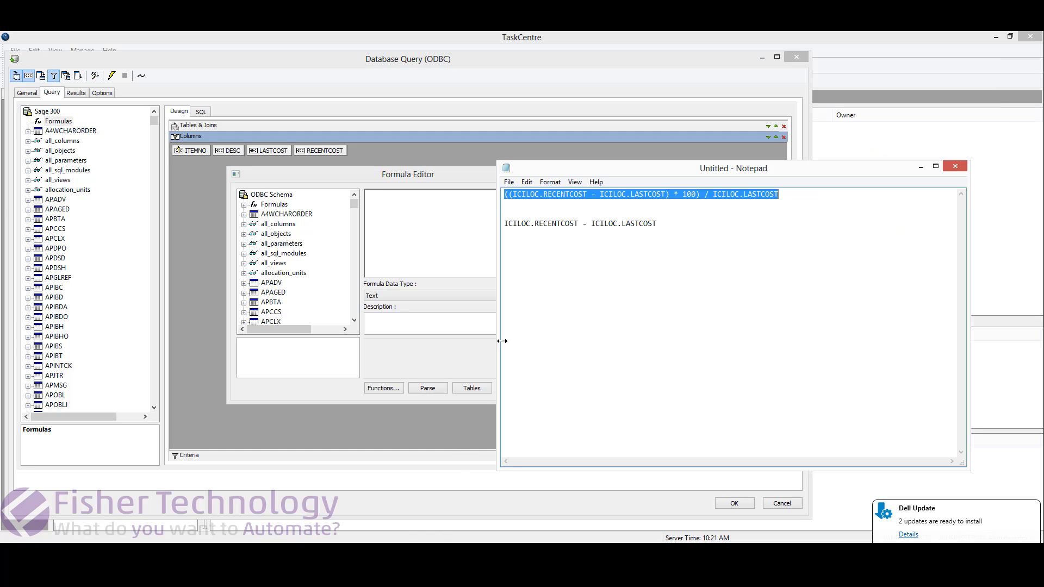
drag(658, 224, 505, 225)
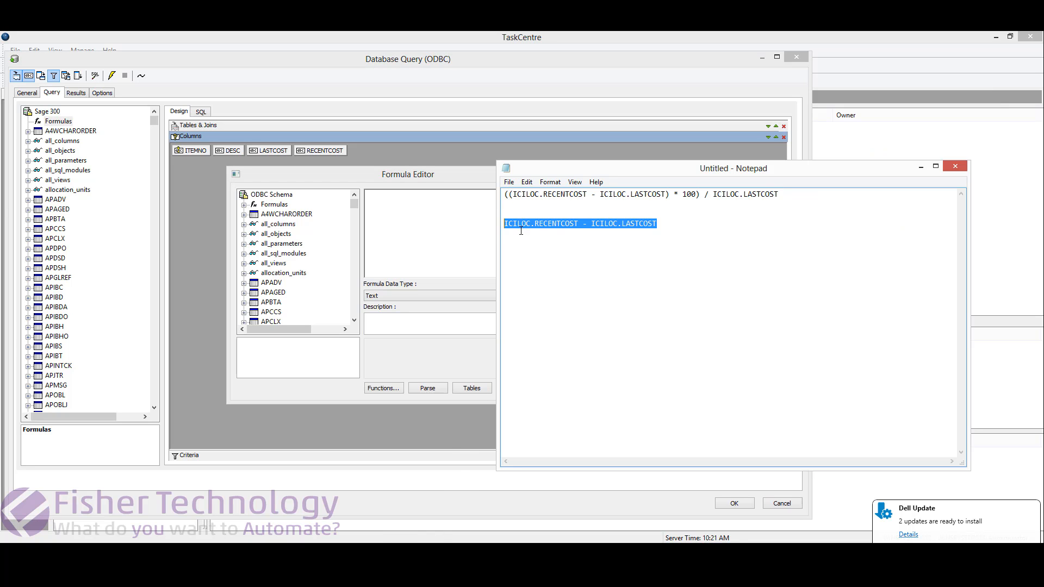
key(ctrl+c)
click(456, 215)
key(ctrl+v)
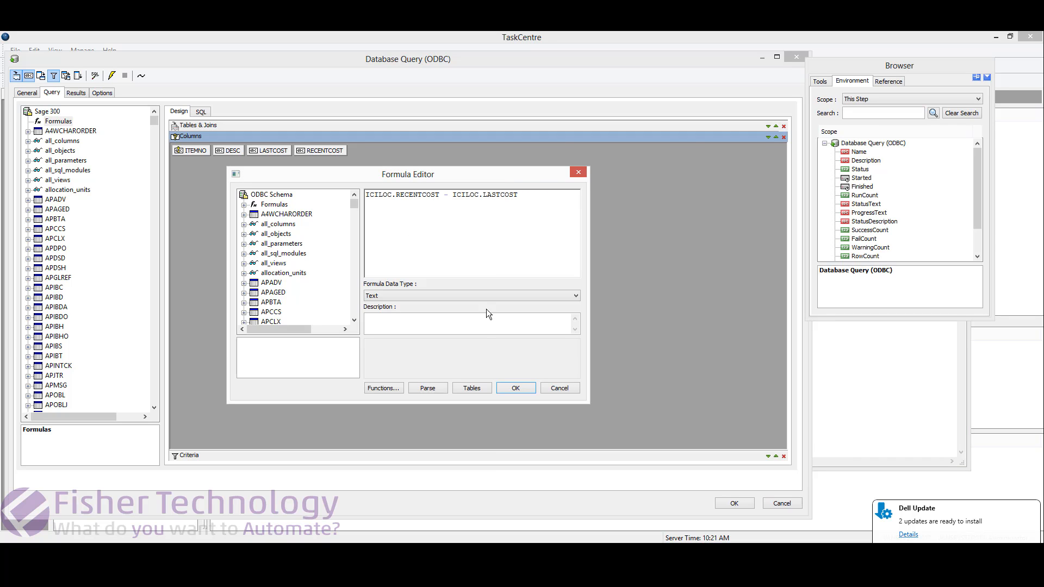
click(507, 387)
Create a second formula column named PercentageofIncrease.
right_click(48, 122)
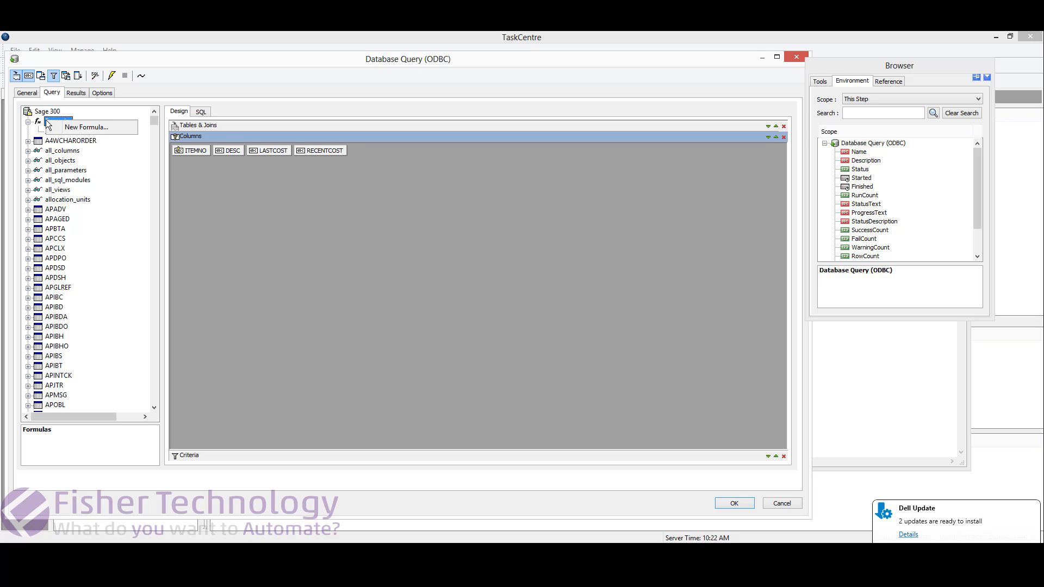
click(54, 129)
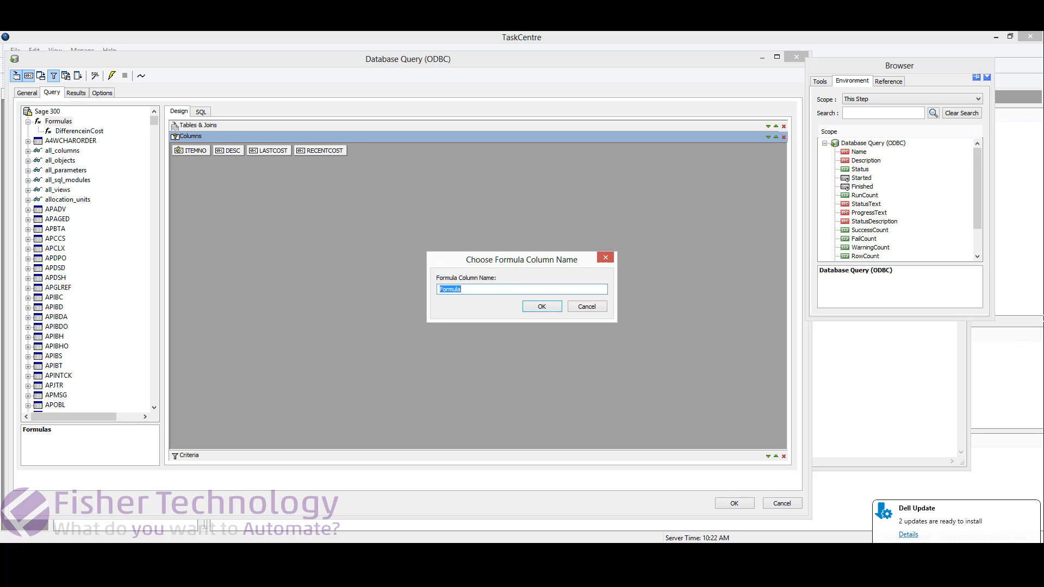
text(PercentageofIncrease)
click(539, 308)
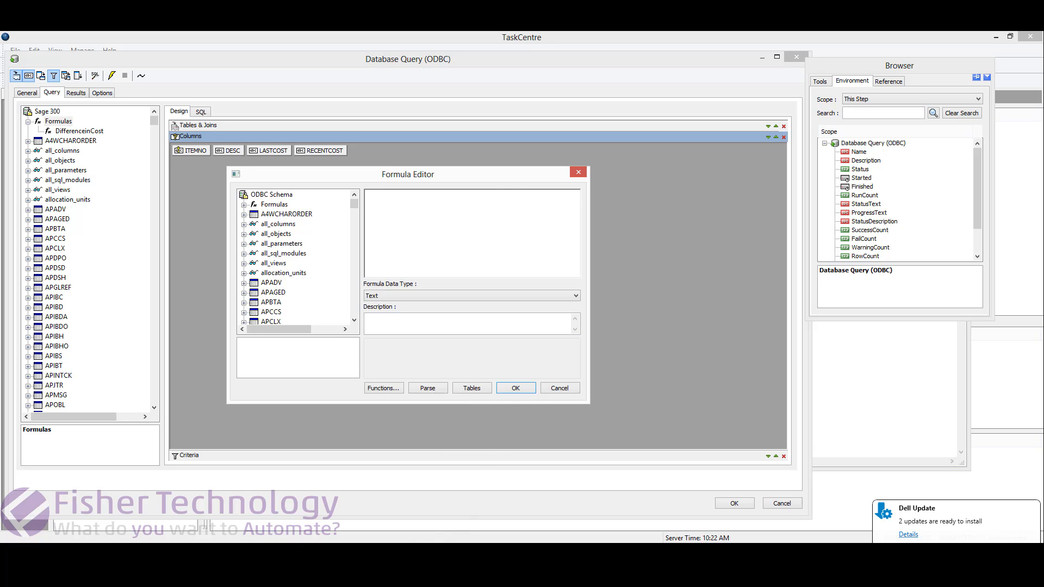
Copy ((ICILOC.RECENTCOST - ICILOC.LASTCOST) * 100) / ICILOC.LASTCOST from Notepad into the PercentageofIncrease formula and save it.
key(alt+Tab)
drag(779, 194, 436, 197)
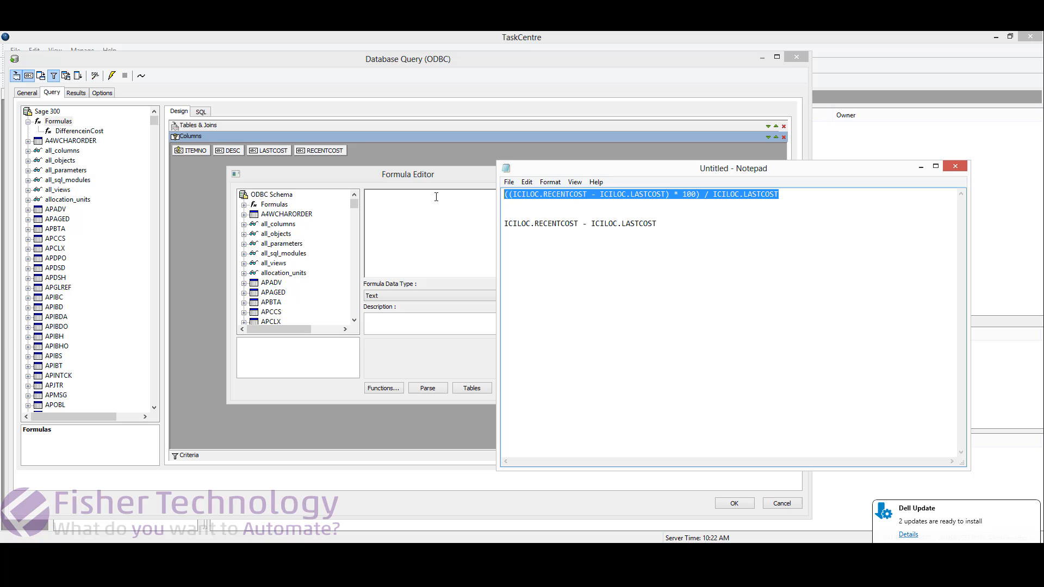
key(ctrl+c)
click(419, 208)
key(ctrl+v)
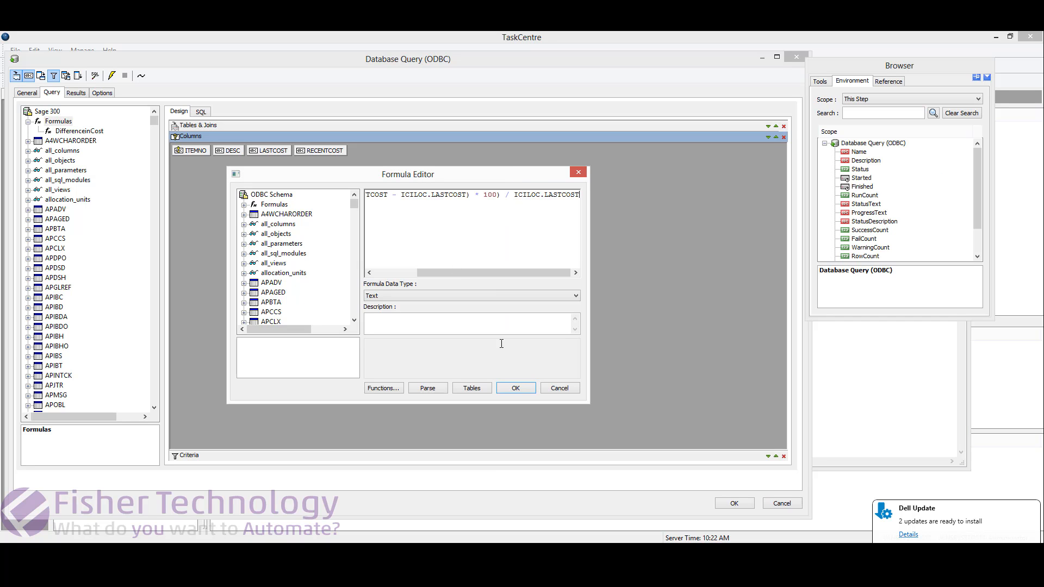
click(515, 389)
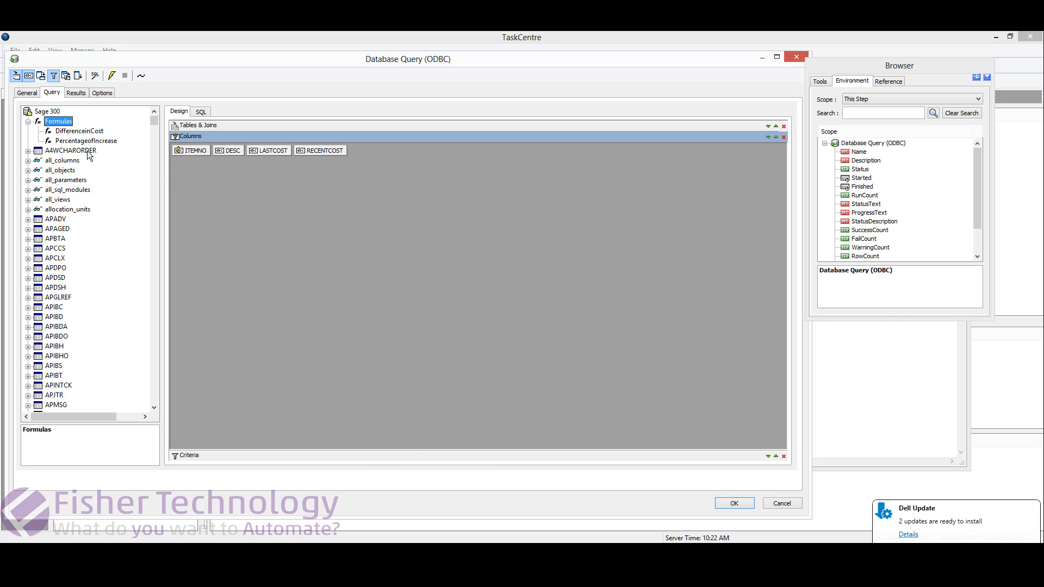
Add the DifferenceinCost and PercentageofIncrease formulas as query columns and resize the design panes to expose Tables & Joins and Criteria.
drag(73, 134, 429, 194)
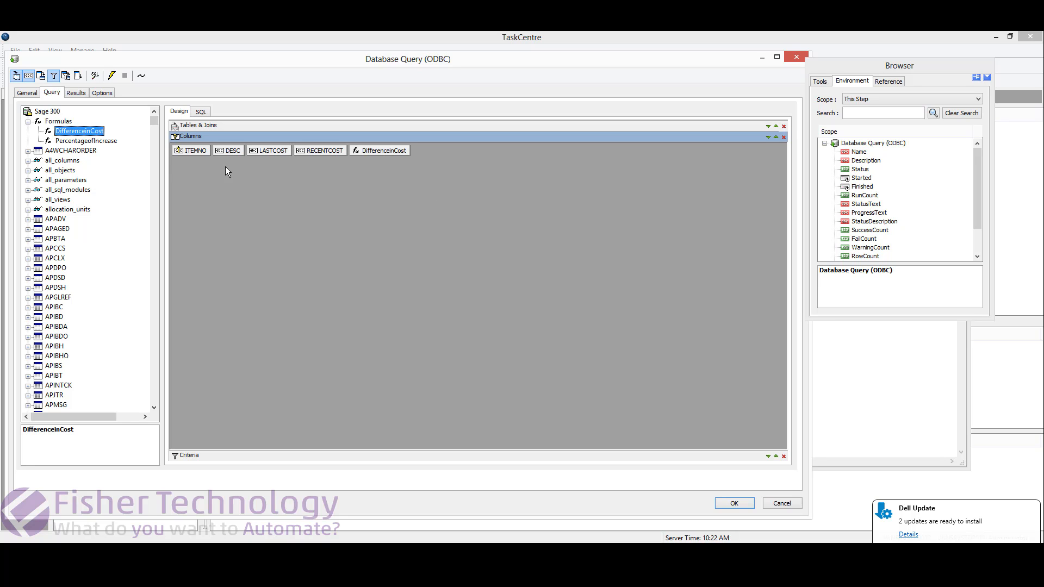
drag(97, 141, 414, 178)
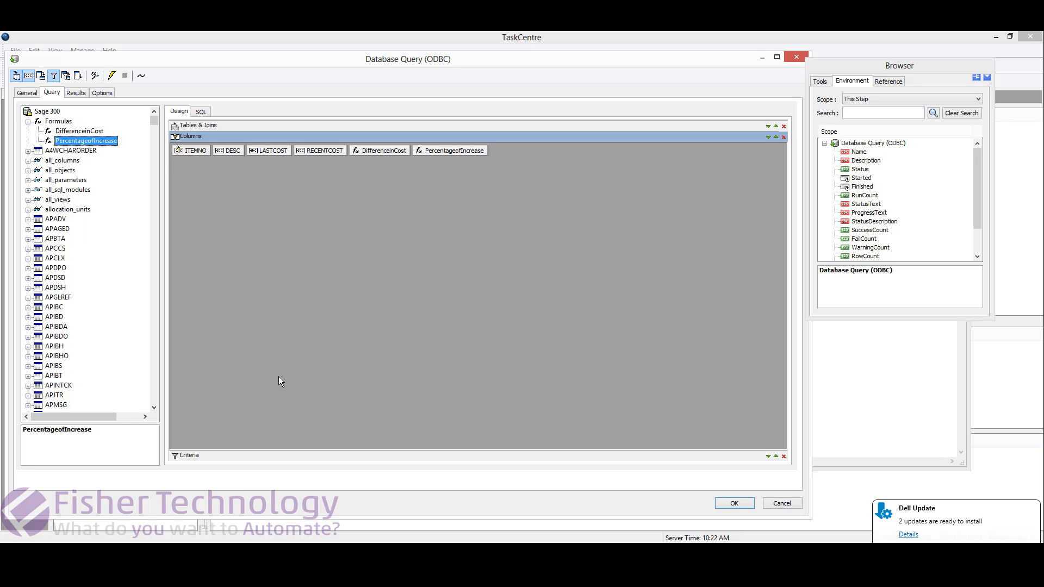
drag(277, 459, 294, 256)
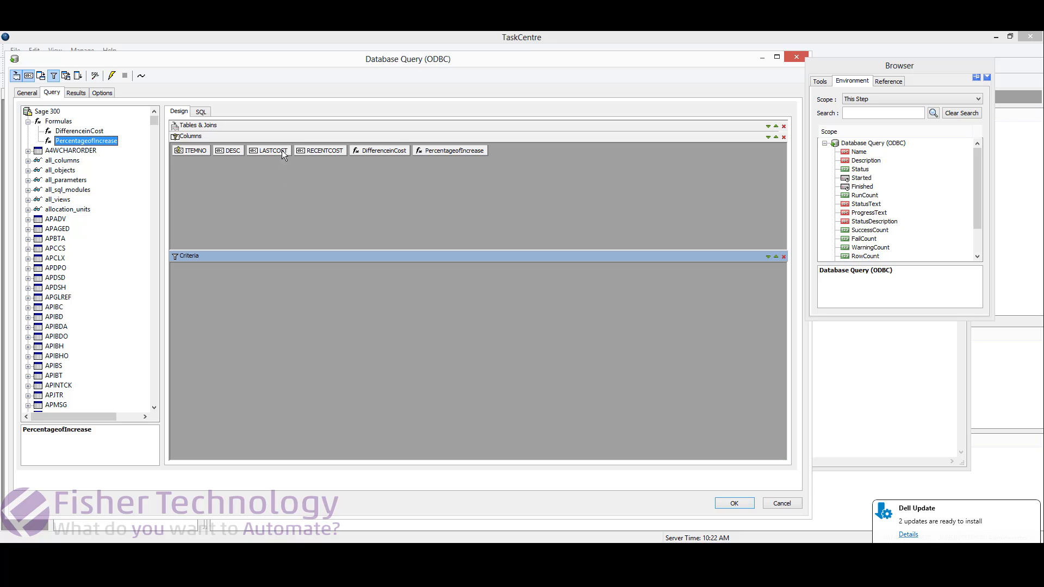
drag(275, 137, 276, 193)
drag(345, 191, 347, 224)
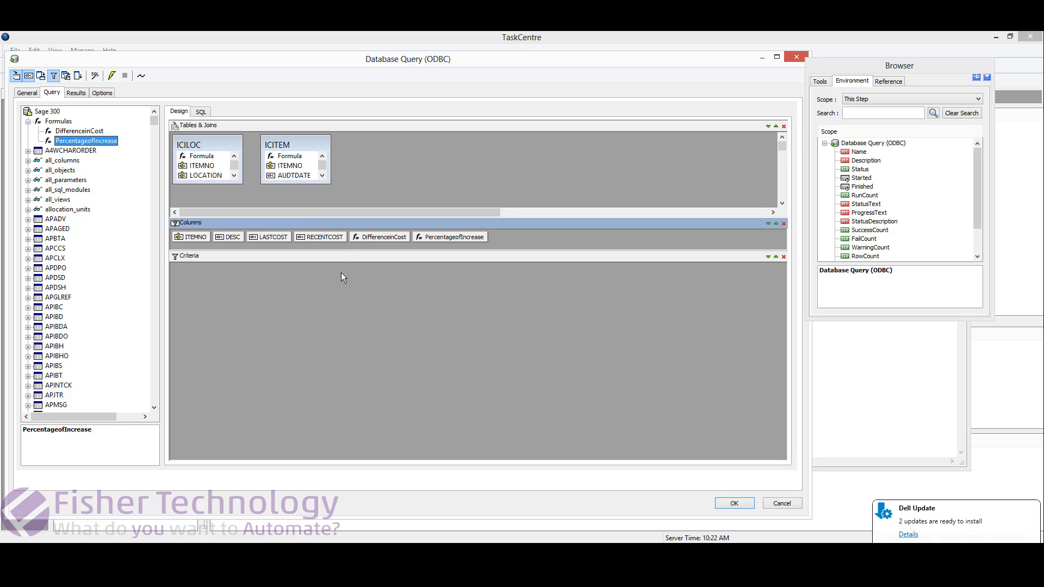
Join ICILOC to ICITEM on their ITEMNO fields and enlarge both table boxes to list more fields.
drag(215, 167, 288, 166)
right_click(248, 168)
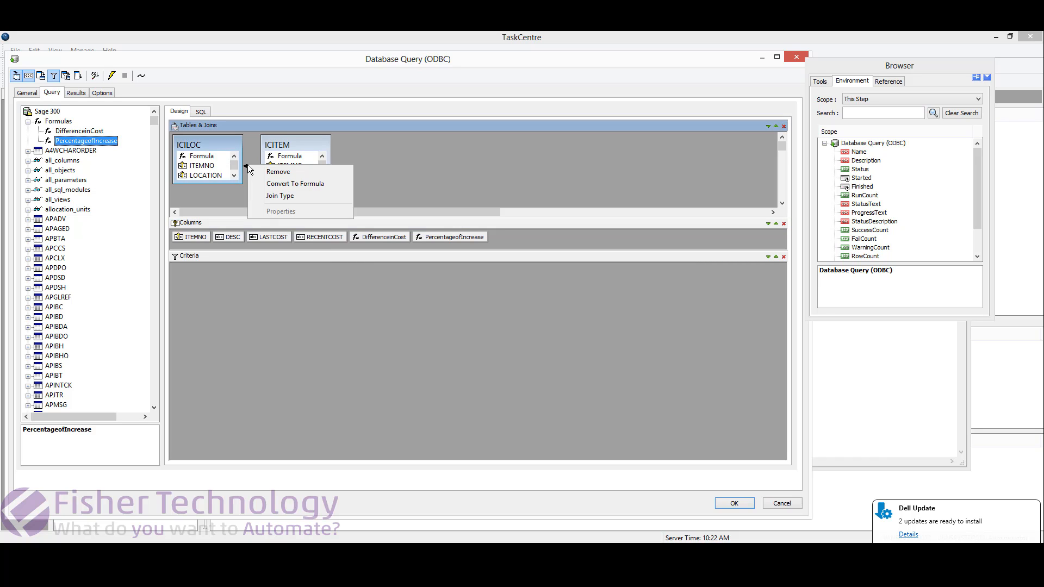
click(209, 168)
click(201, 167)
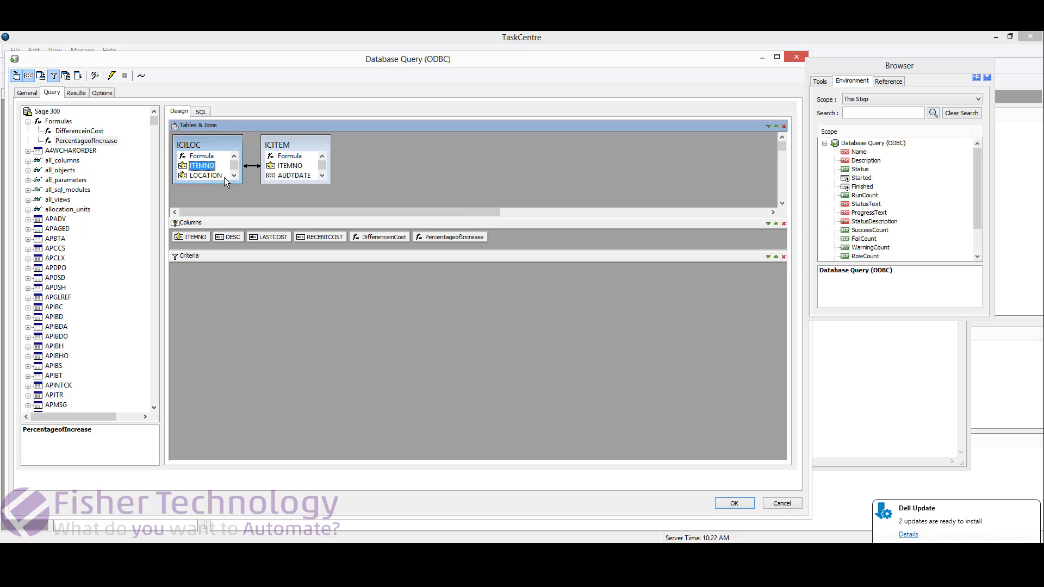
drag(222, 184, 223, 205)
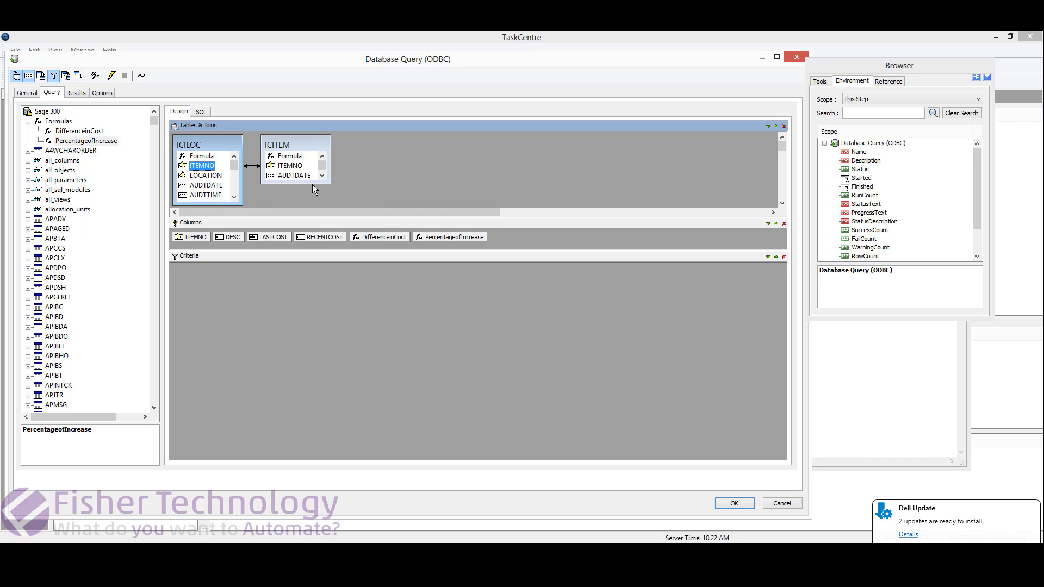
drag(312, 184, 312, 206)
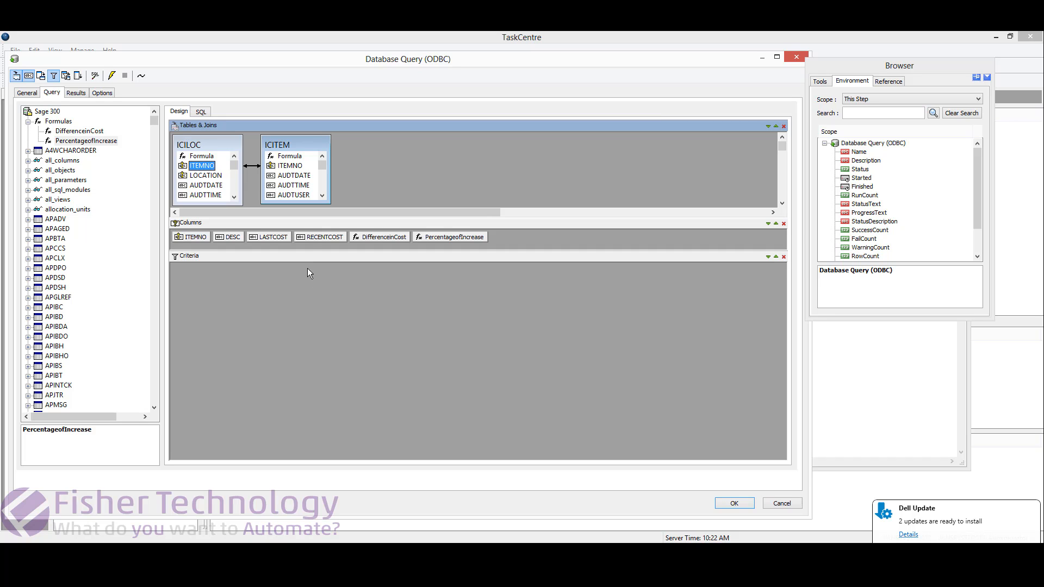
Add a query criterion requiring RECENTCOST to be greater than LASTCOST.
drag(292, 285, 272, 279)
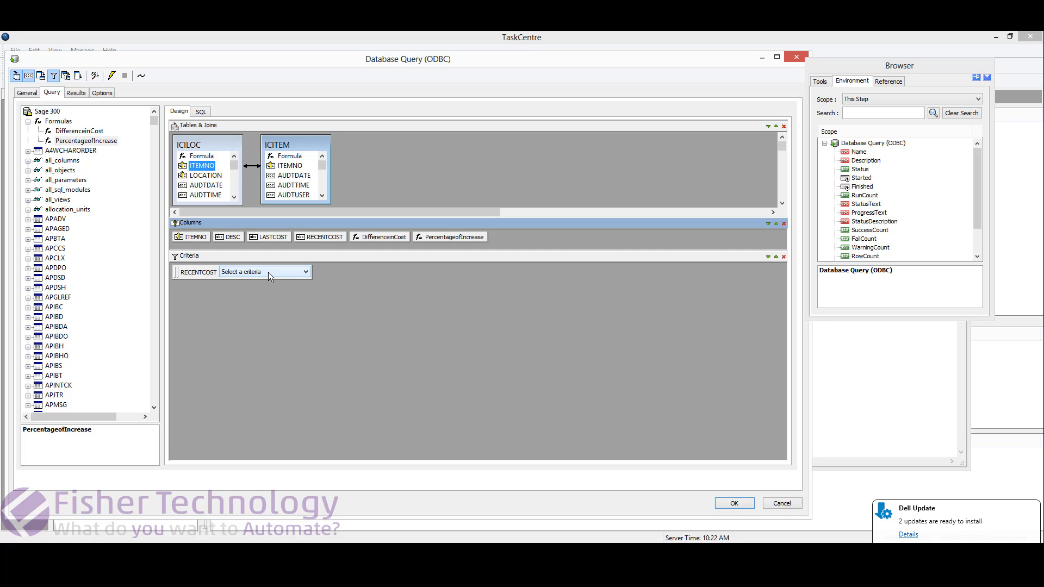
click(269, 272)
click(271, 310)
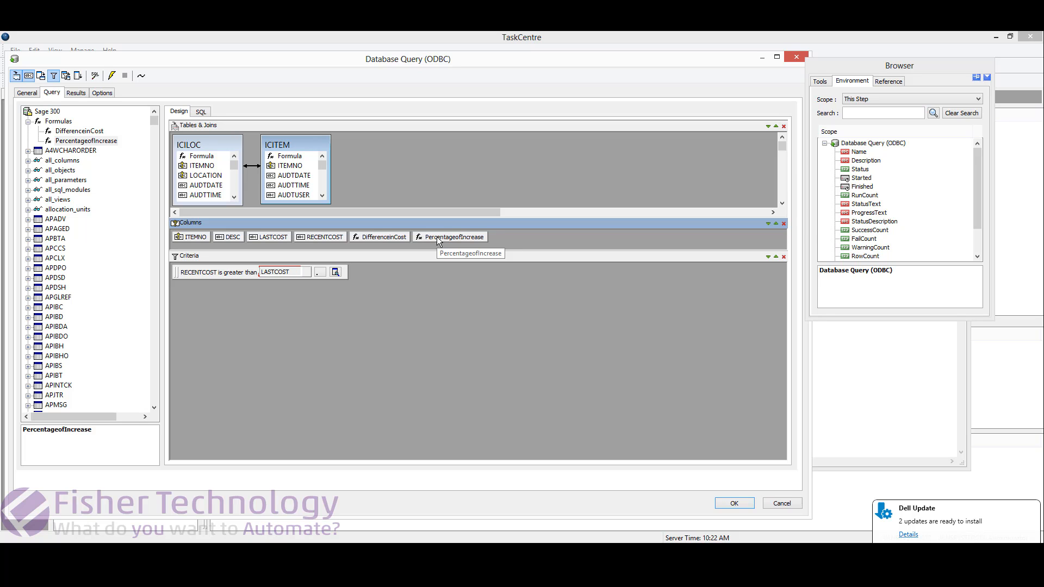
Add a query criterion requiring PercentageofIncrease to be greater than 10.
drag(437, 238, 375, 307)
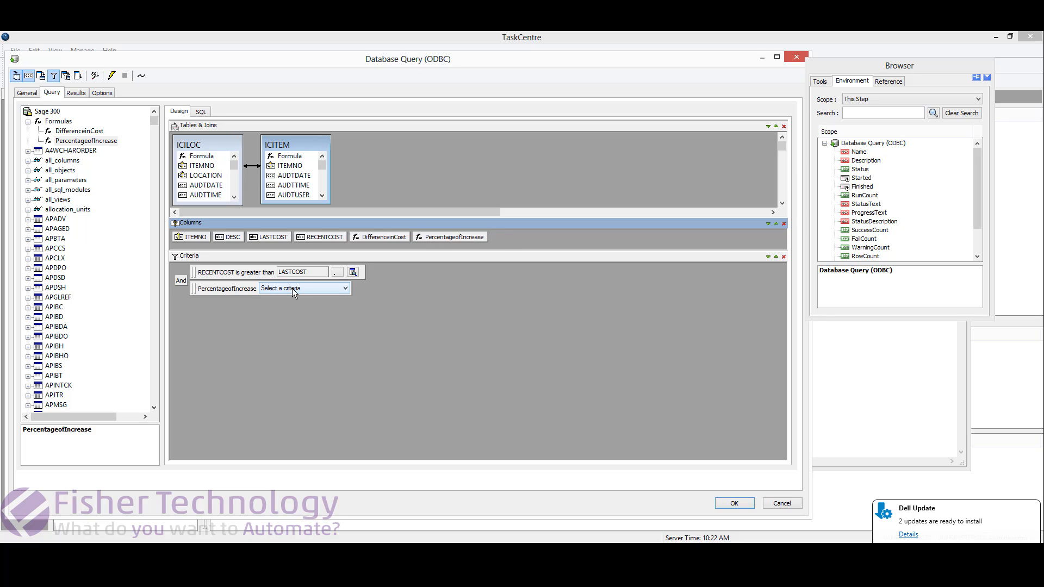
click(292, 288)
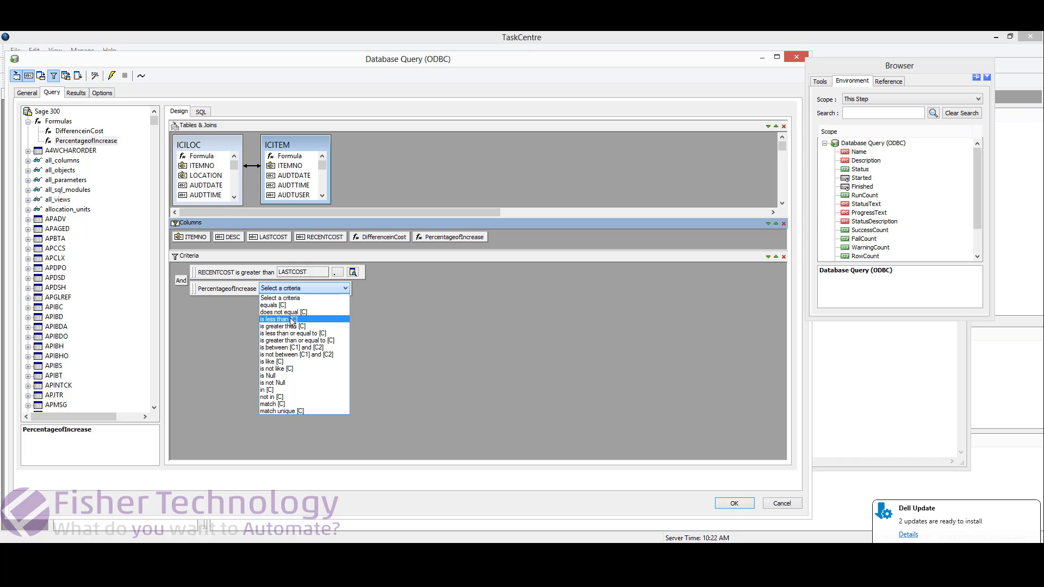
click(288, 326)
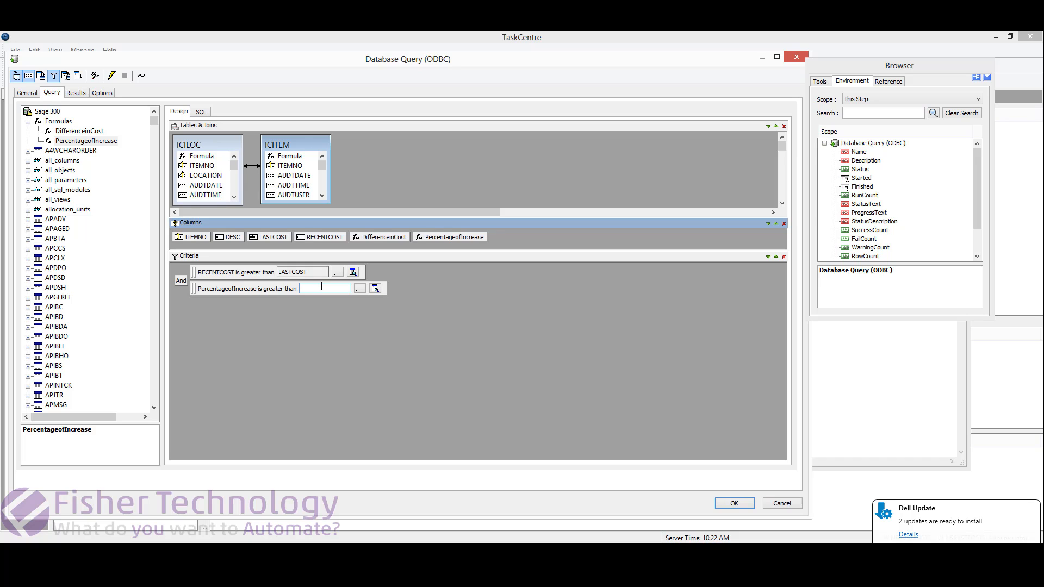
Add a query criterion requiring LASTCOST to not equal 0.
drag(272, 237, 266, 333)
click(265, 305)
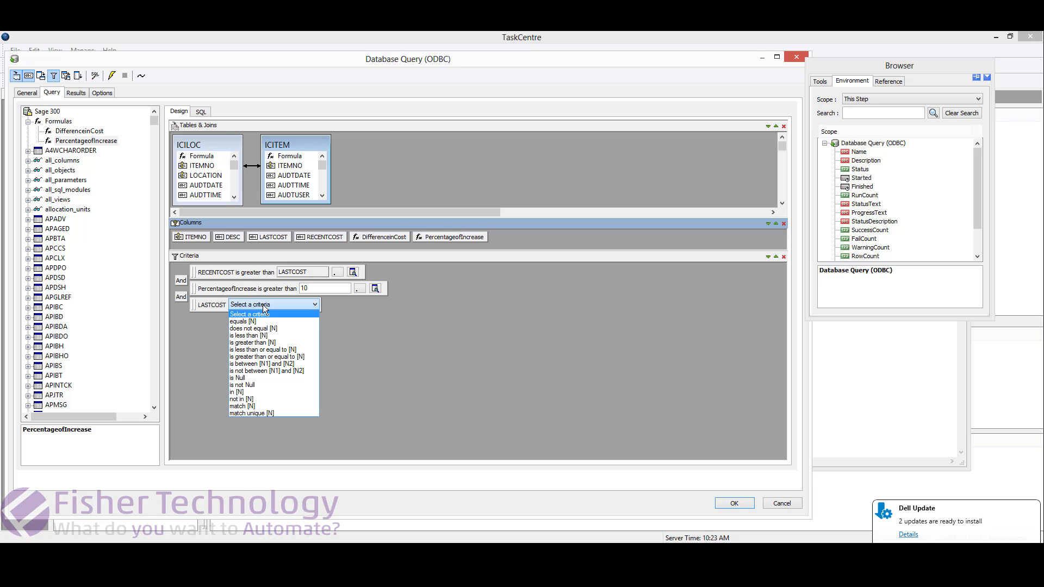
click(262, 329)
text(0)
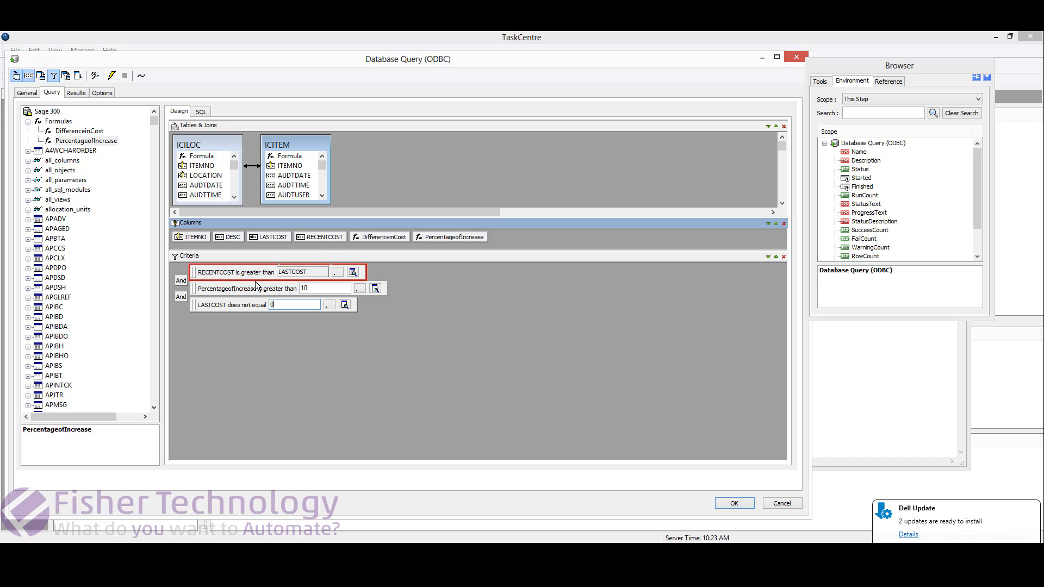
Group a RECENTCOST does not equal 0 criterion with the LASTCOST does not equal 0 criterion, keeping And between them.
drag(213, 305, 234, 313)
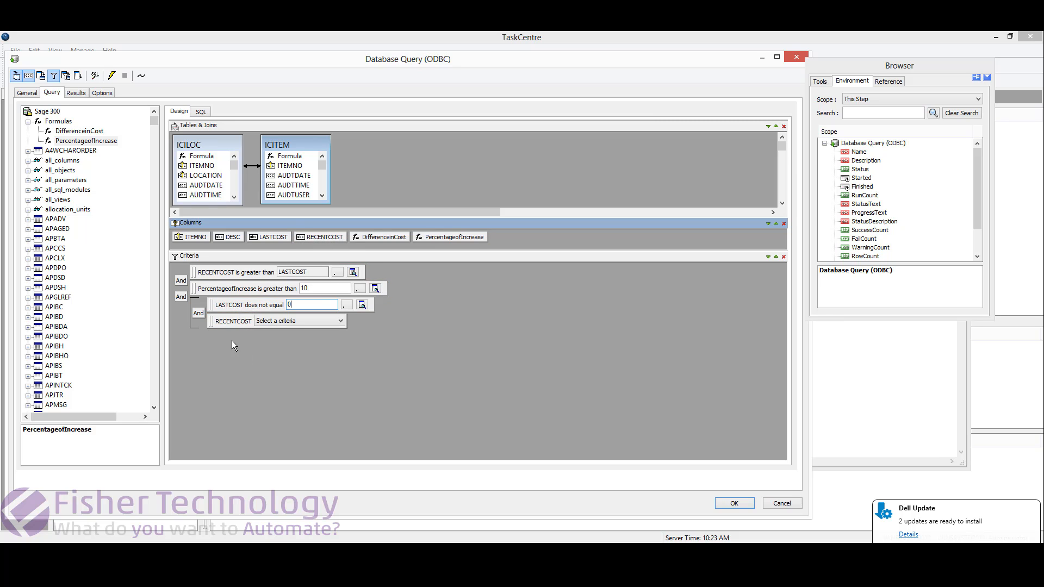
click(198, 314)
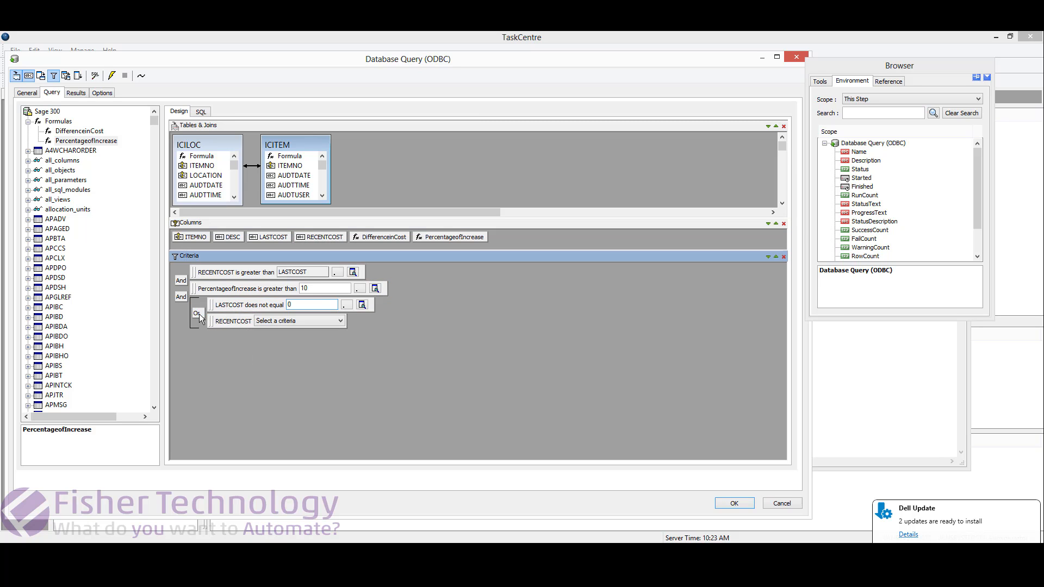
click(199, 315)
click(271, 323)
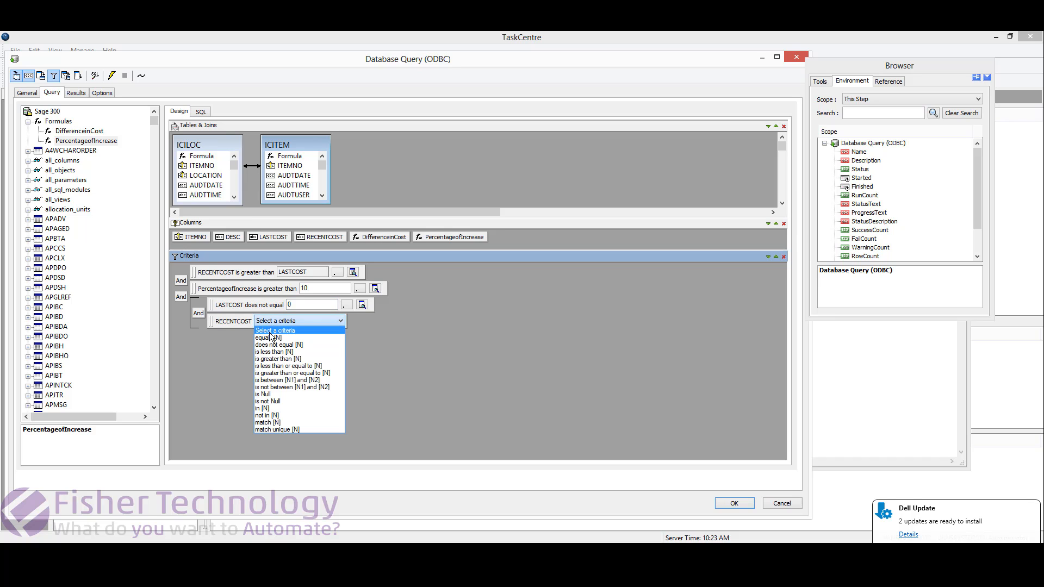
click(273, 346)
click(308, 322)
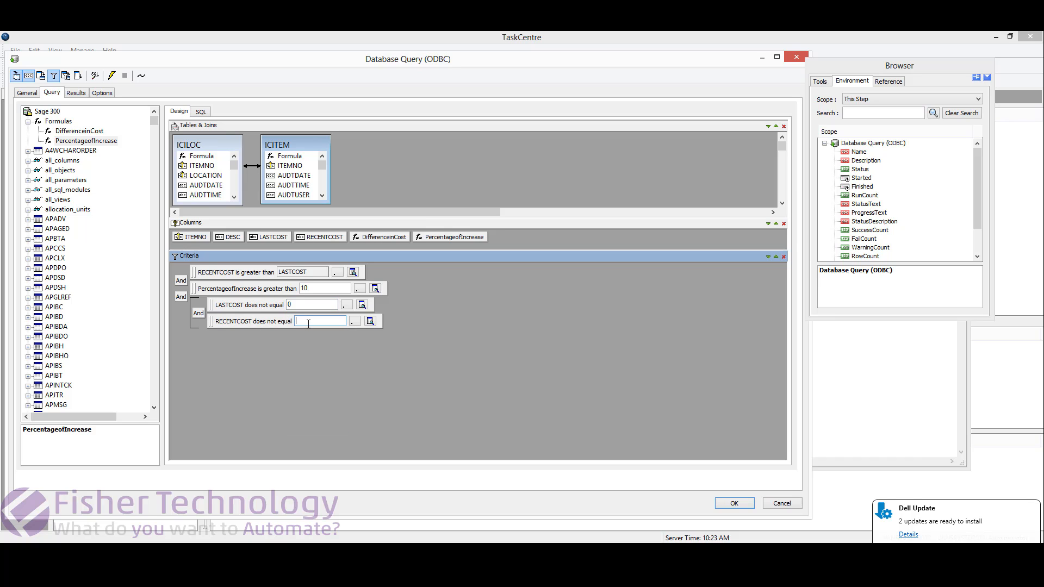
text(0)
Run the query to preview its sample results and save the Cost Increase query step.
click(111, 77)
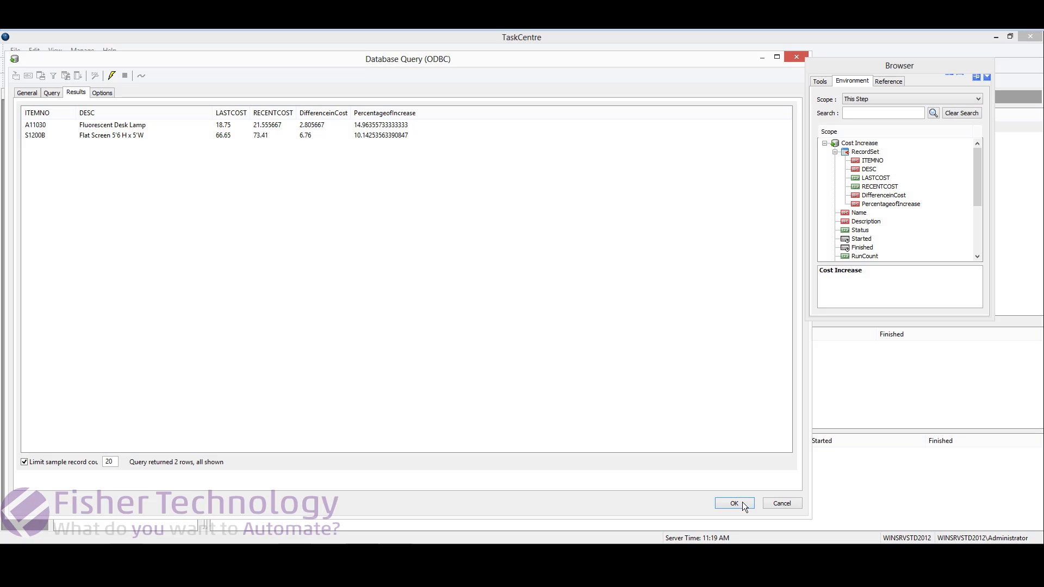
click(742, 502)
Limit the tool list to the Format category and add a Format As HTML step to the Cost Increase task.
click(595, 56)
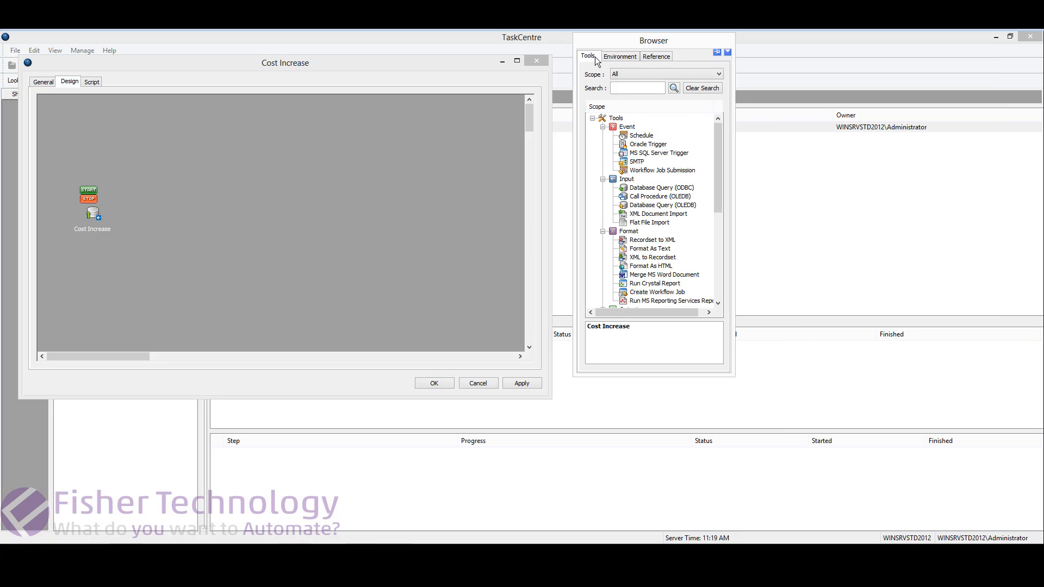
click(627, 71)
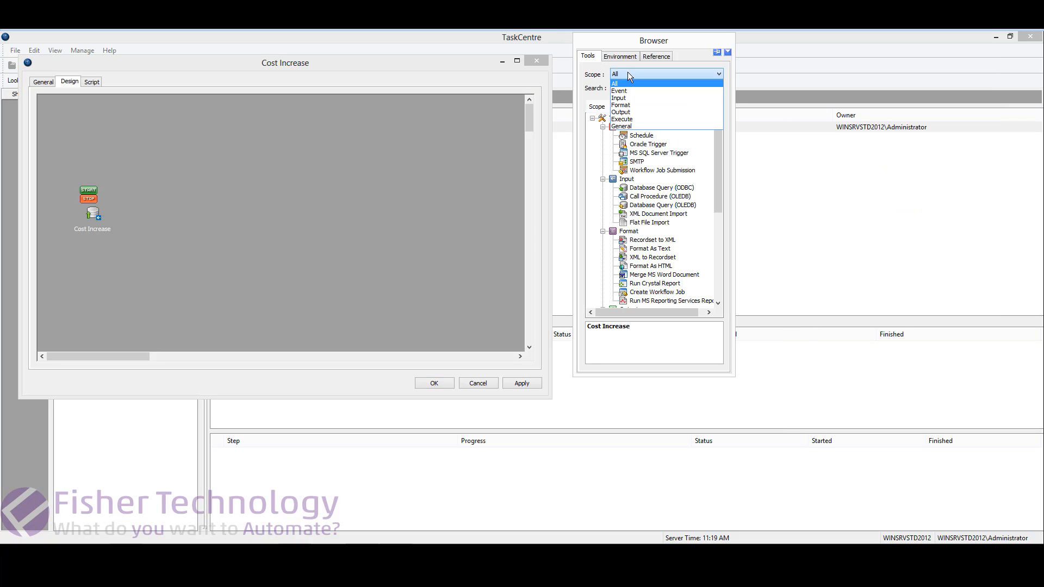
click(630, 106)
drag(636, 158, 212, 203)
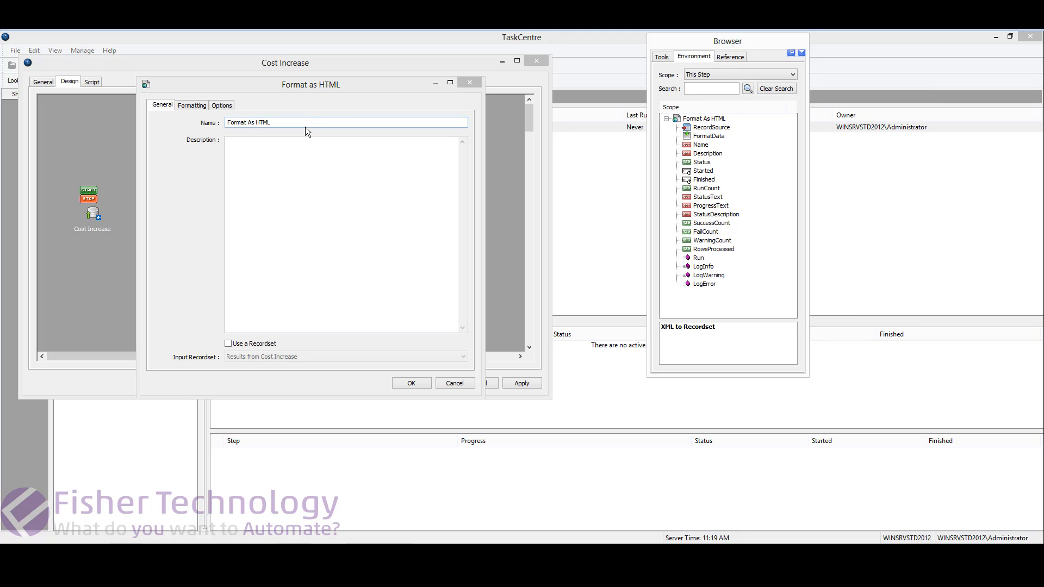
Name the Format as HTML step Cost Increase HTML and use the Results from Cost Increase recordset as its input.
drag(305, 122, 226, 122)
text(Cost Increase HTML)
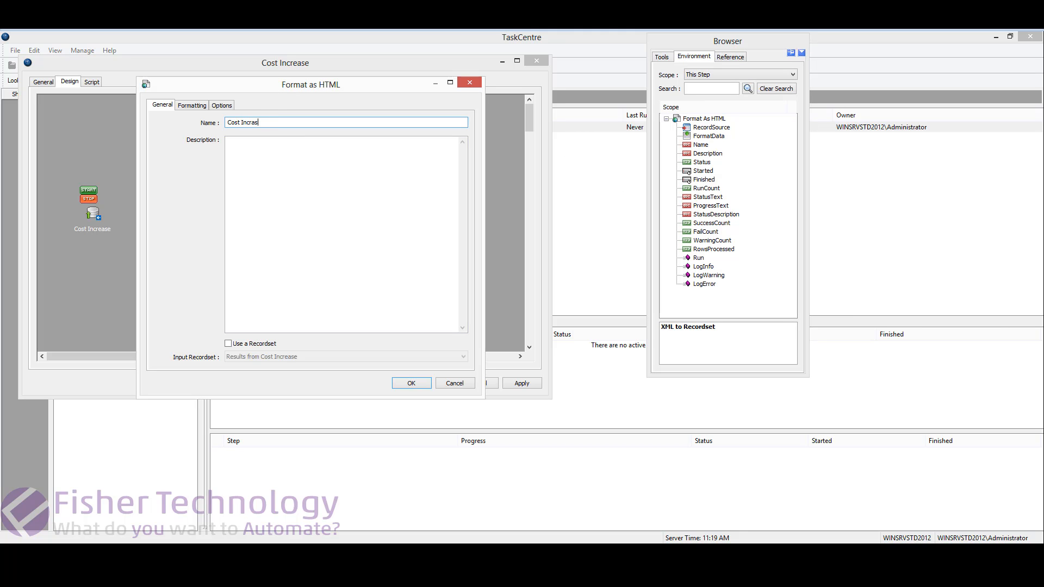
click(228, 344)
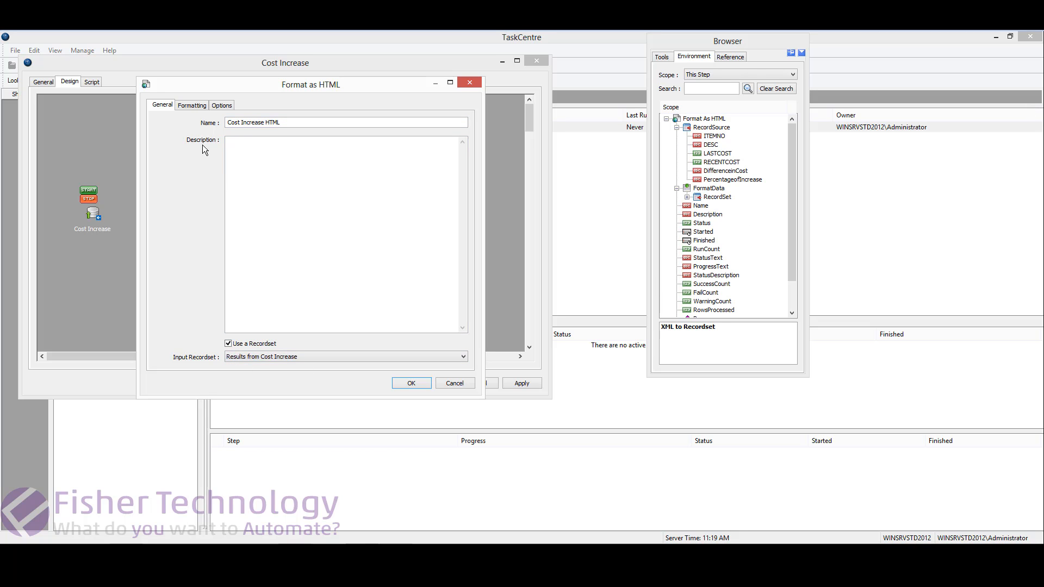
Import bpa_email_template.html as the document template of the HTML step, overwriting the existing document.
click(187, 106)
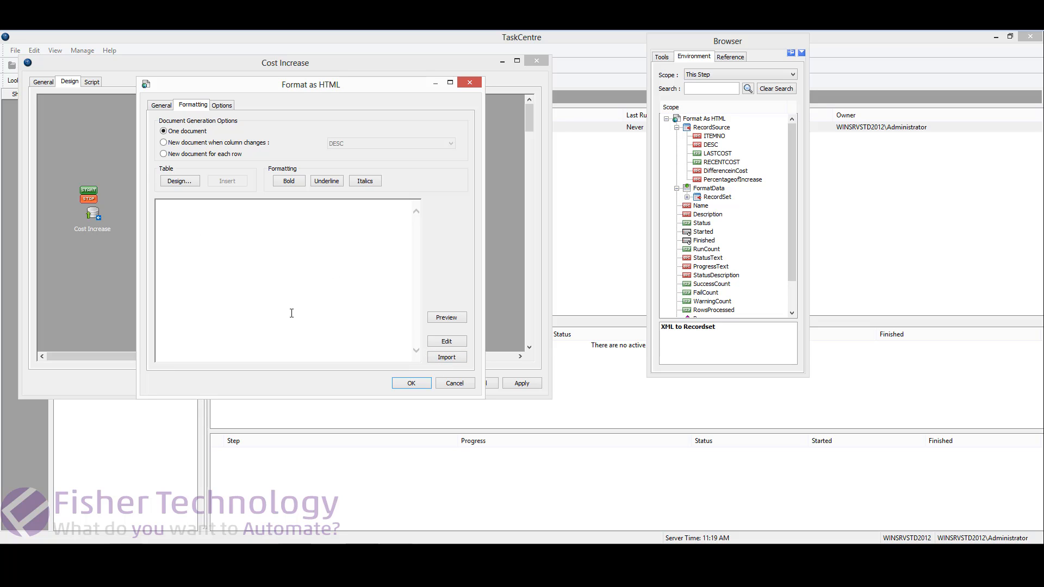
click(454, 358)
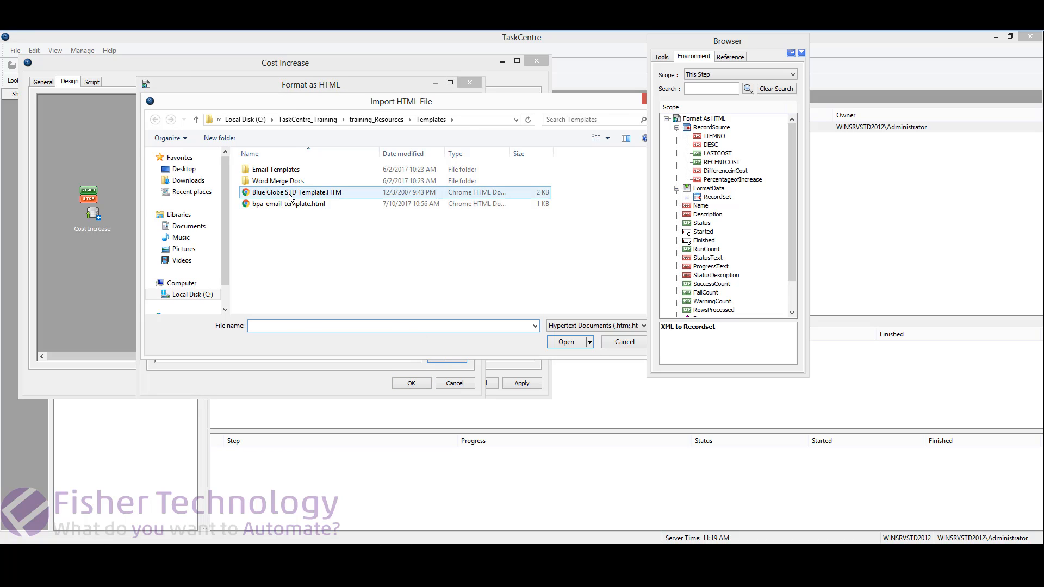
double_click(285, 203)
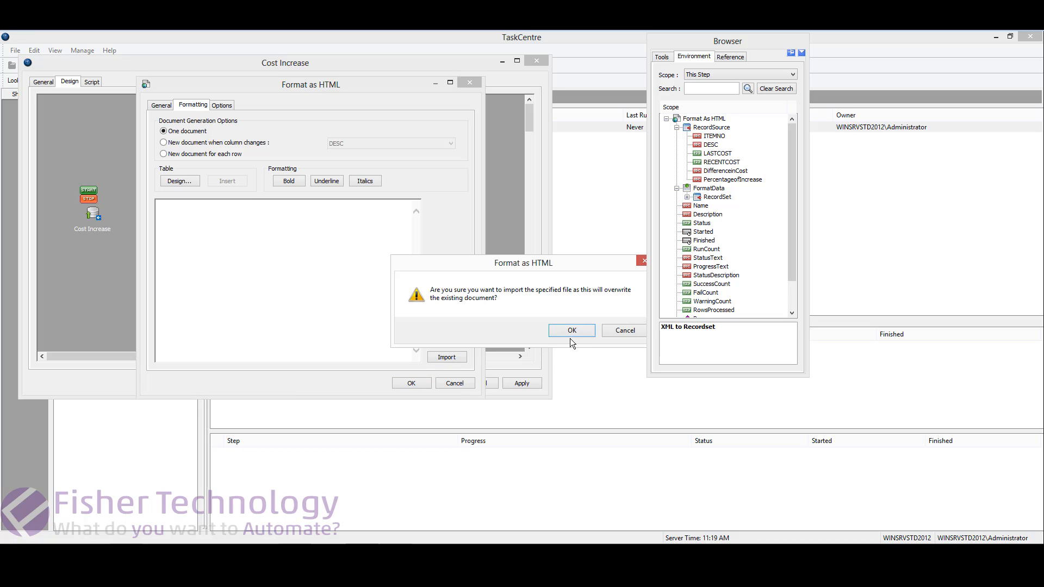
click(571, 331)
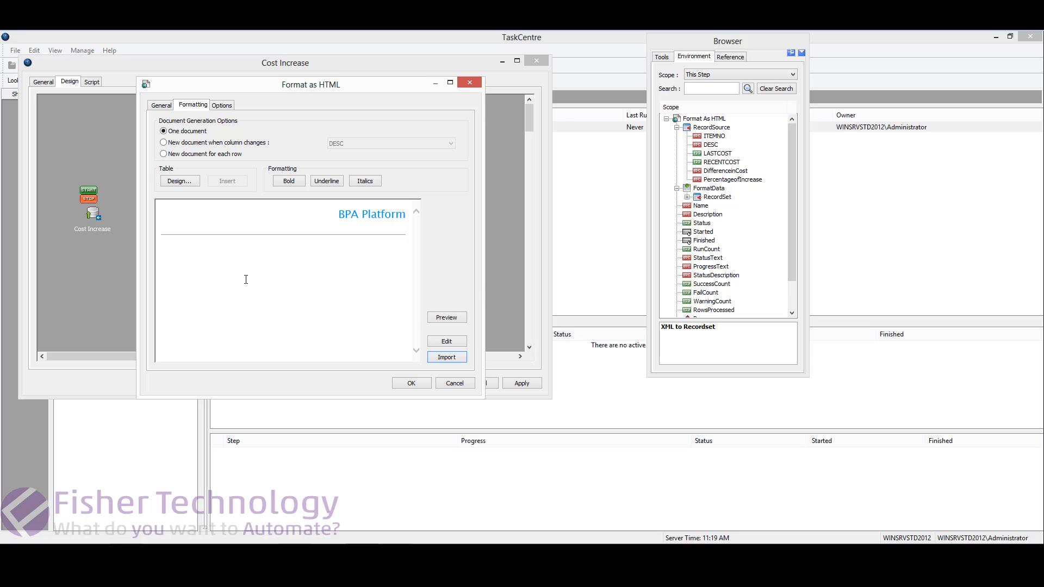
Design an HTML table with the recordset columns ITEMNO, DESC, LASTCOST, RECENTCOST, DifferenceinCost and PercentageofIncrease, in that order.
click(175, 184)
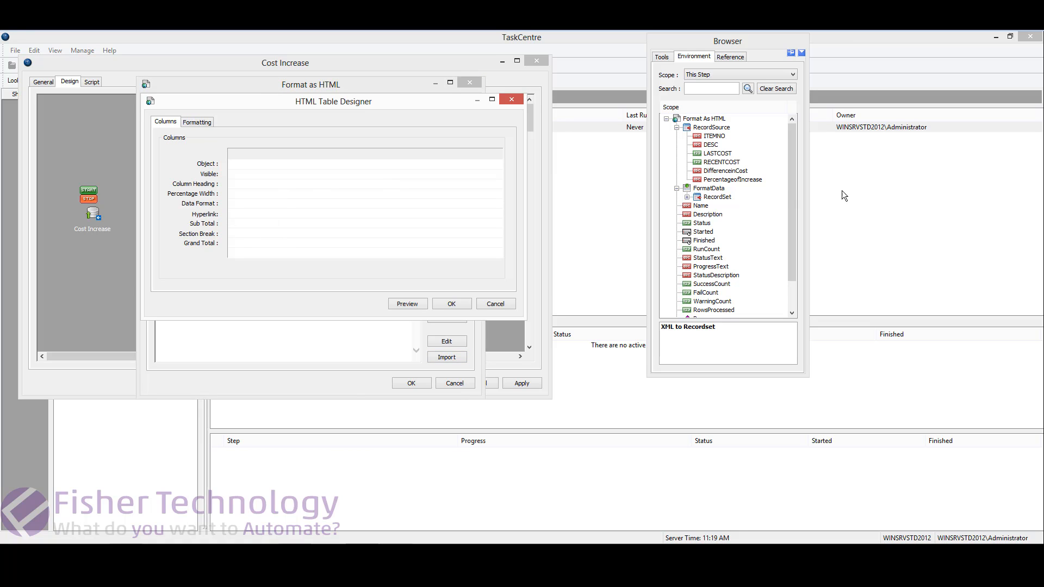
click(716, 136)
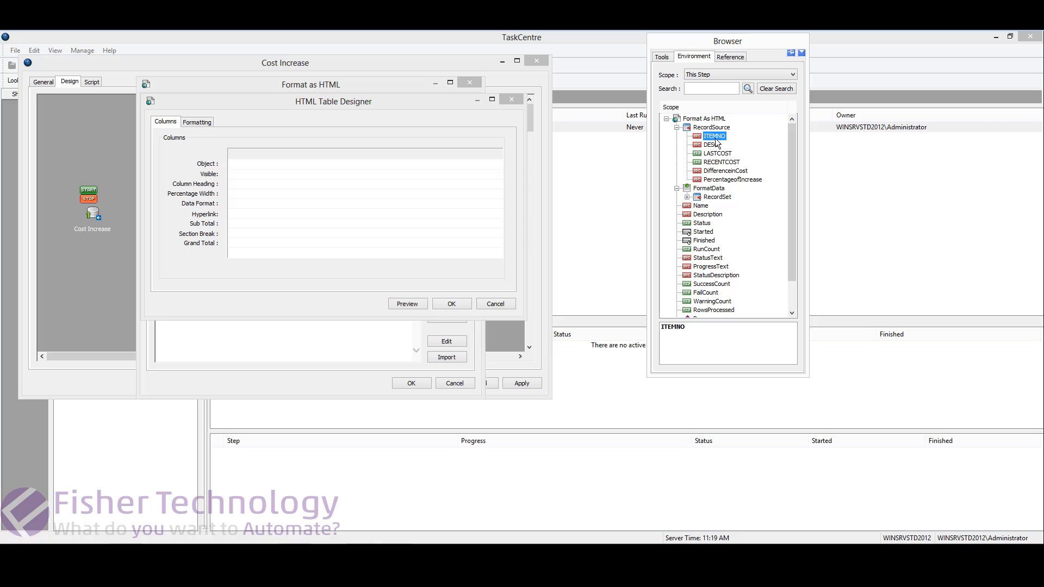
drag(714, 137, 432, 182)
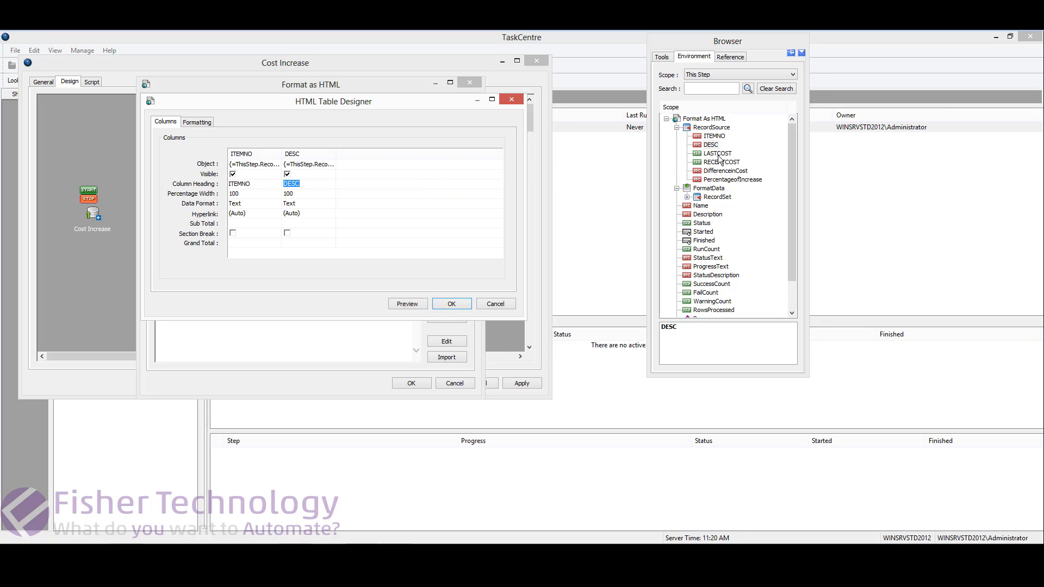
drag(718, 154, 440, 202)
drag(732, 165, 489, 197)
drag(713, 184, 514, 205)
click(712, 181)
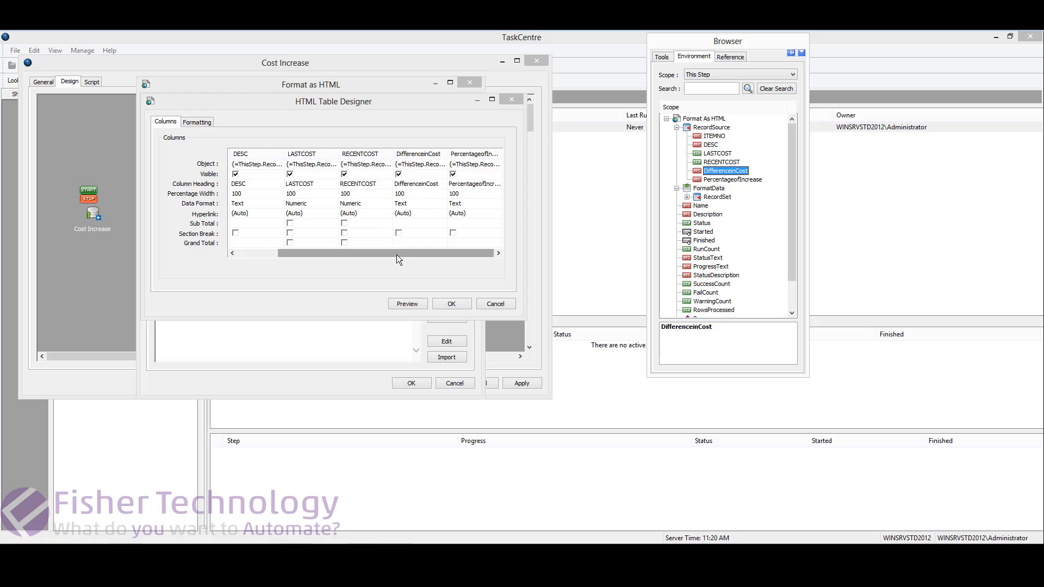
Set the table's column headings to Item No, Description, Last Cost, Recent Cost, Difference in Cost and Percentage of Increase.
drag(396, 255, 318, 258)
click(259, 185)
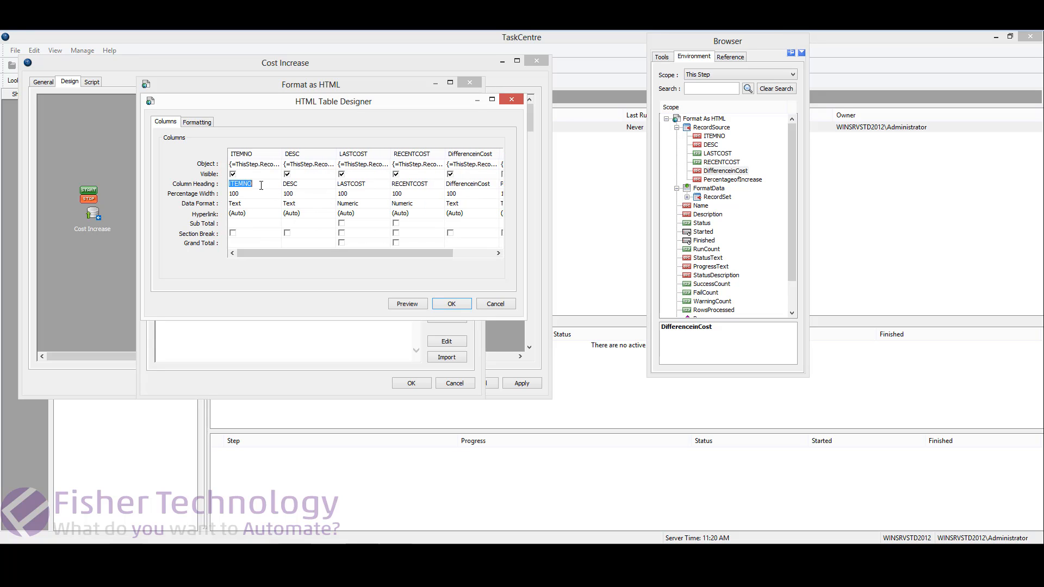
text(Item No)
key(Tab)
text(Description)
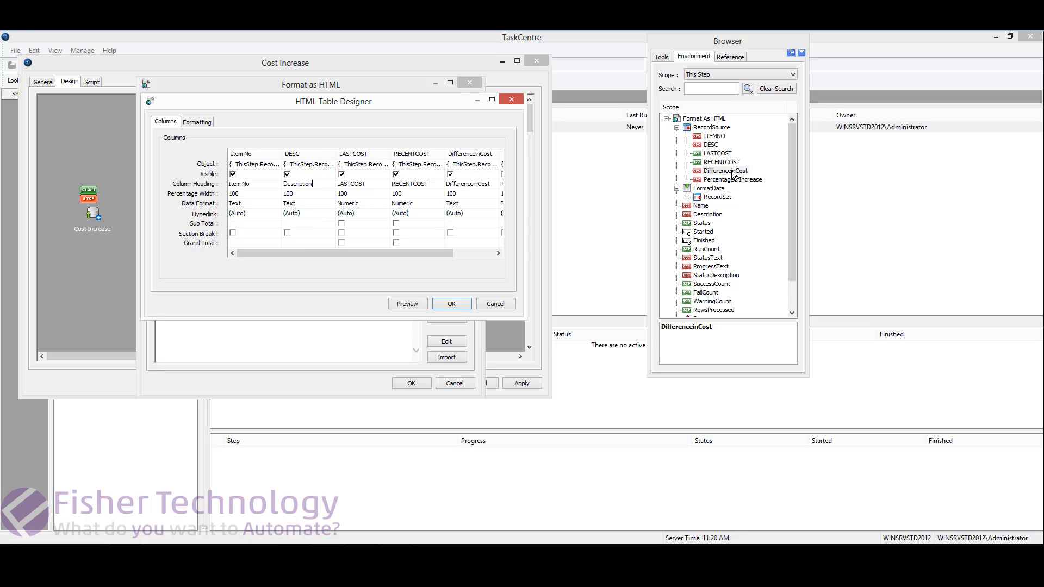
key(Tab)
text(Last Cost)
key(Tab)
text(Recent Cost)
key(Tab)
text(Difference in C)
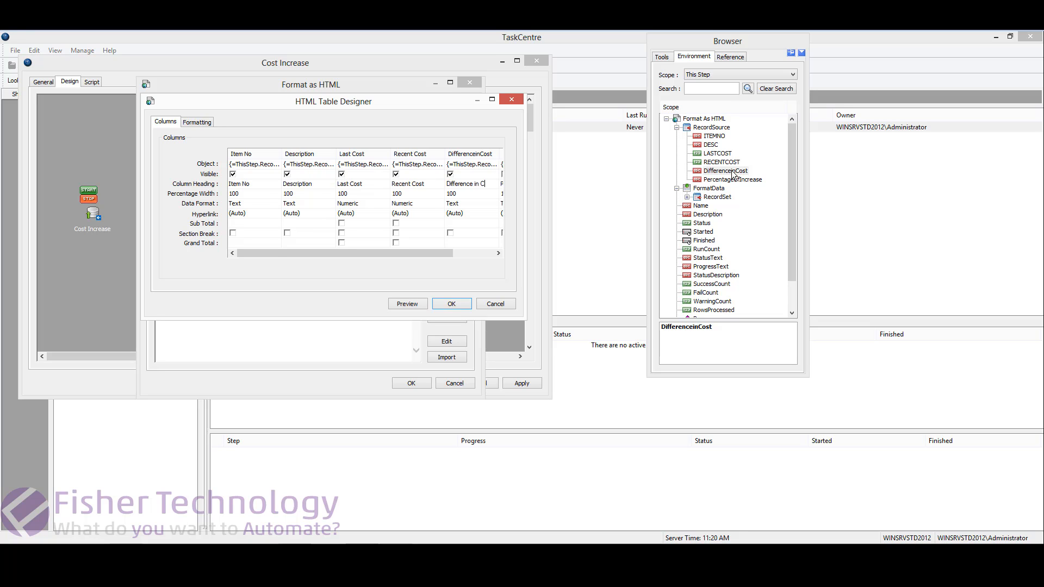
text(ost)
key(Tab)
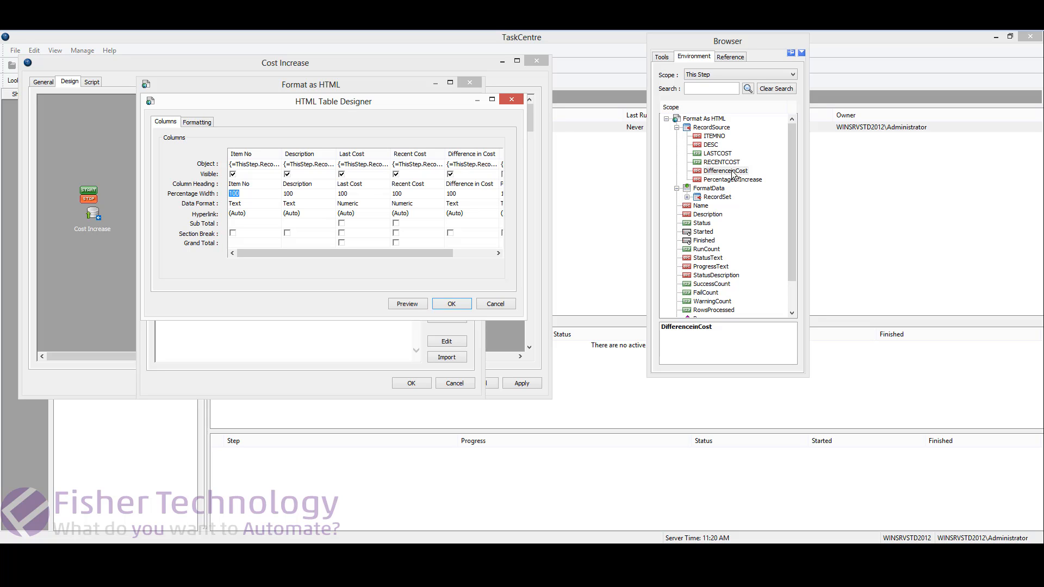
Set the percentage width to 25 for the Description column and 15 for each of the other five columns.
text(15)
key(Tab)
text(25)
key(Tab)
text(15)
key(Tab)
text(15)
key(Tab)
text(15)
key(Tab)
text(15)
key(Tab)
Format the Last Cost column's data as Currency using the system defaults.
click(329, 206)
click(368, 208)
click(384, 204)
click(234, 143)
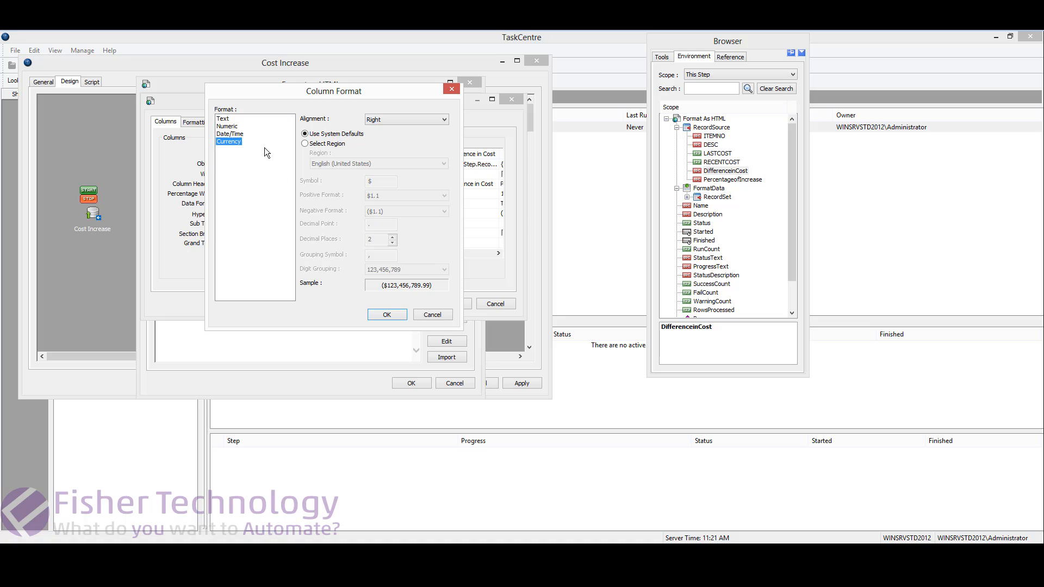
click(305, 143)
click(320, 164)
click(319, 167)
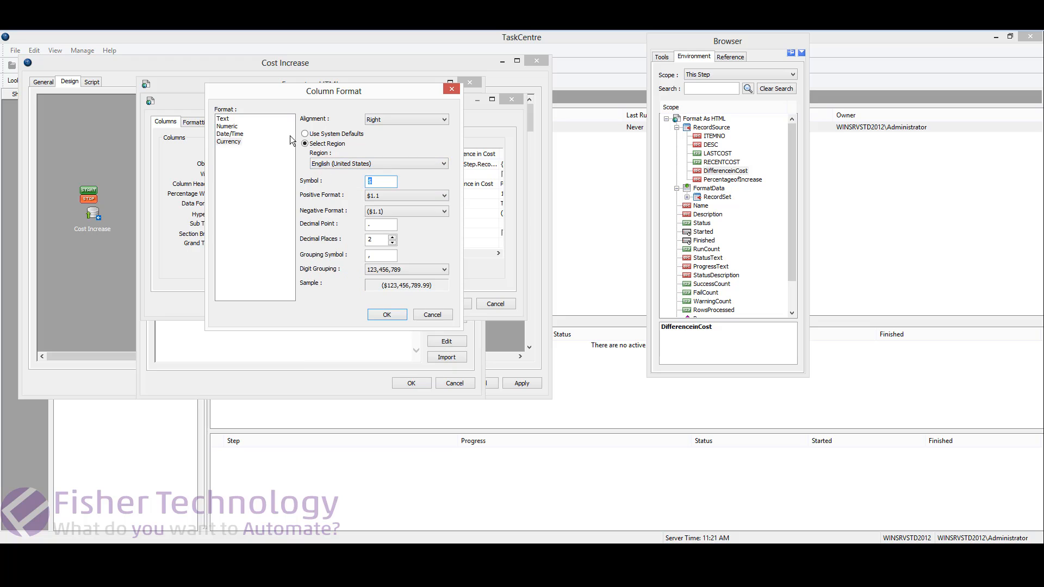
click(305, 134)
click(393, 319)
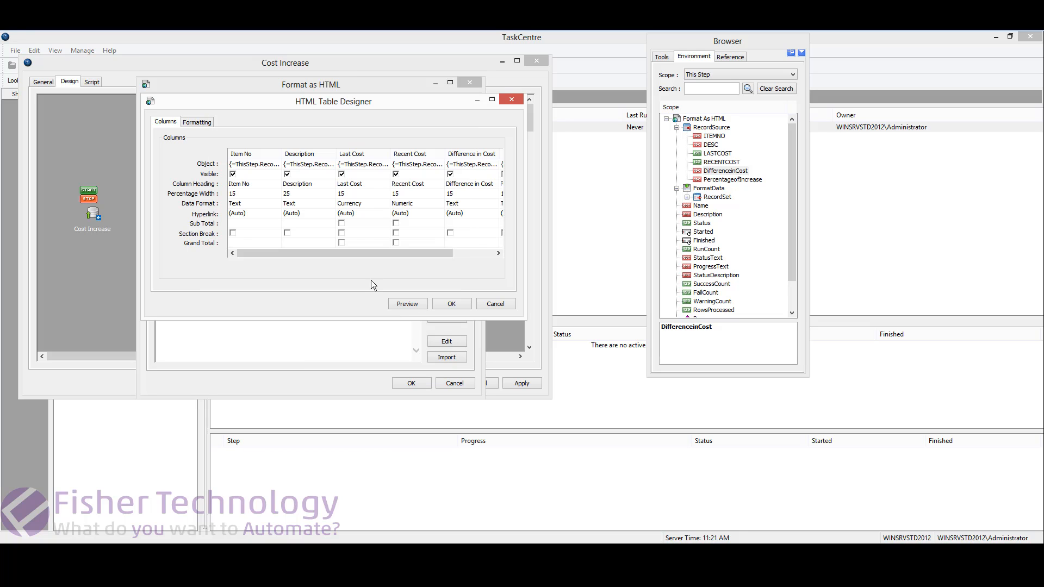
Format the Recent Cost and Difference in Cost columns as Currency using the system defaults.
click(434, 205)
click(438, 204)
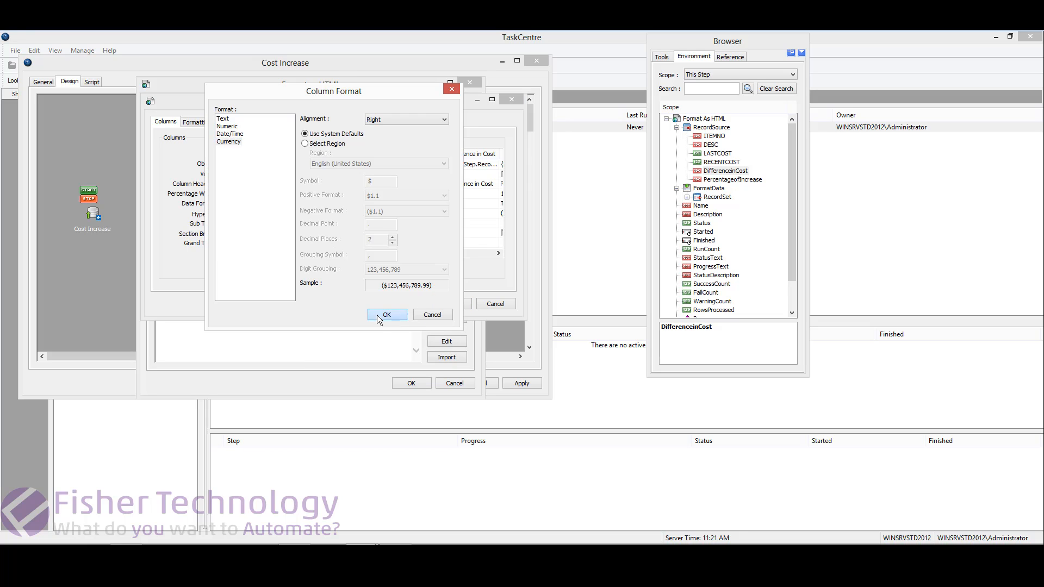
click(385, 315)
click(434, 205)
click(437, 205)
click(246, 143)
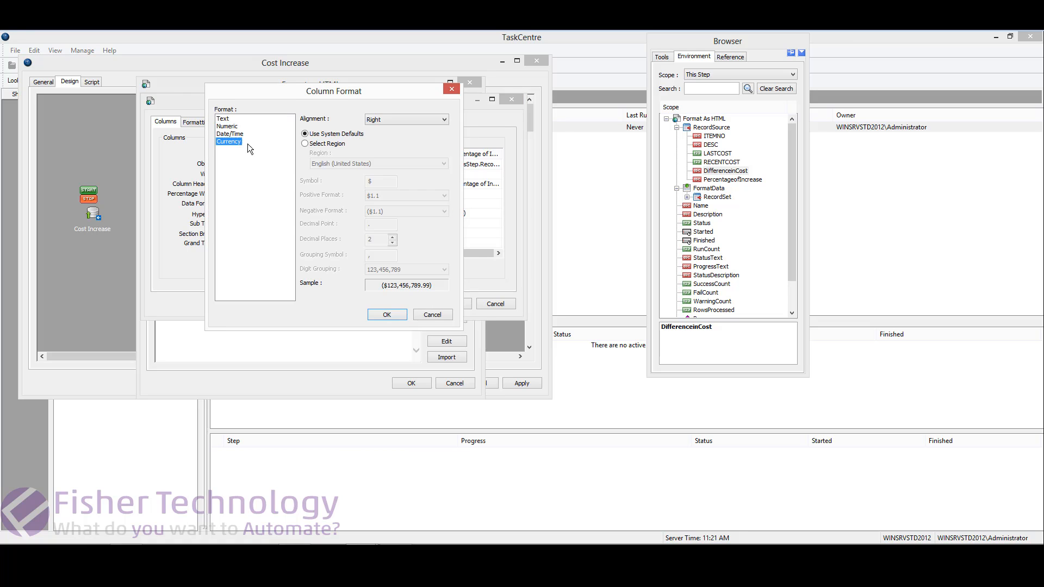
click(403, 314)
Format the percentage column as Numeric with the English (United States) region and reduce its number of decimal places.
click(460, 205)
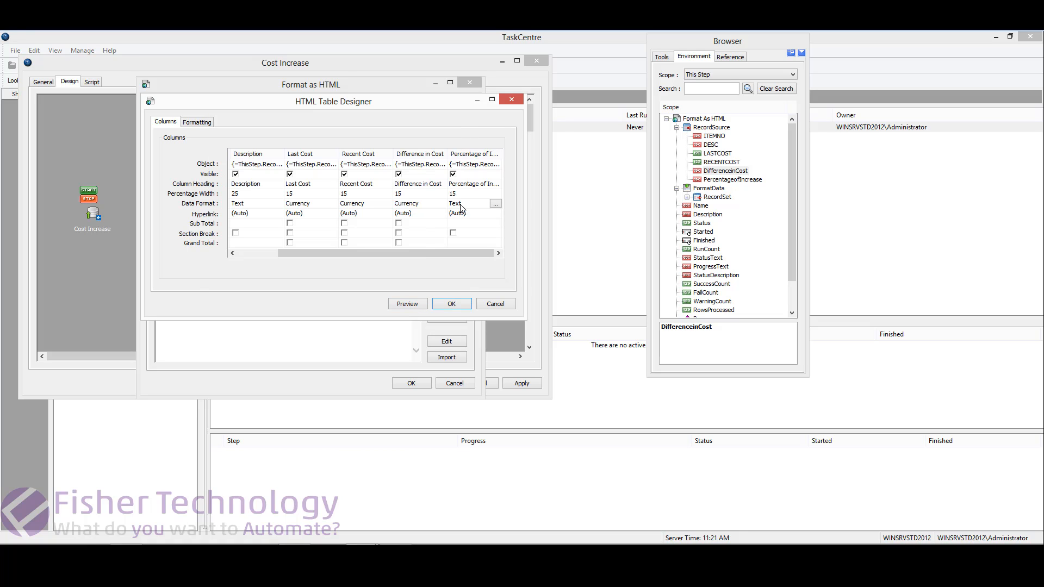
click(494, 203)
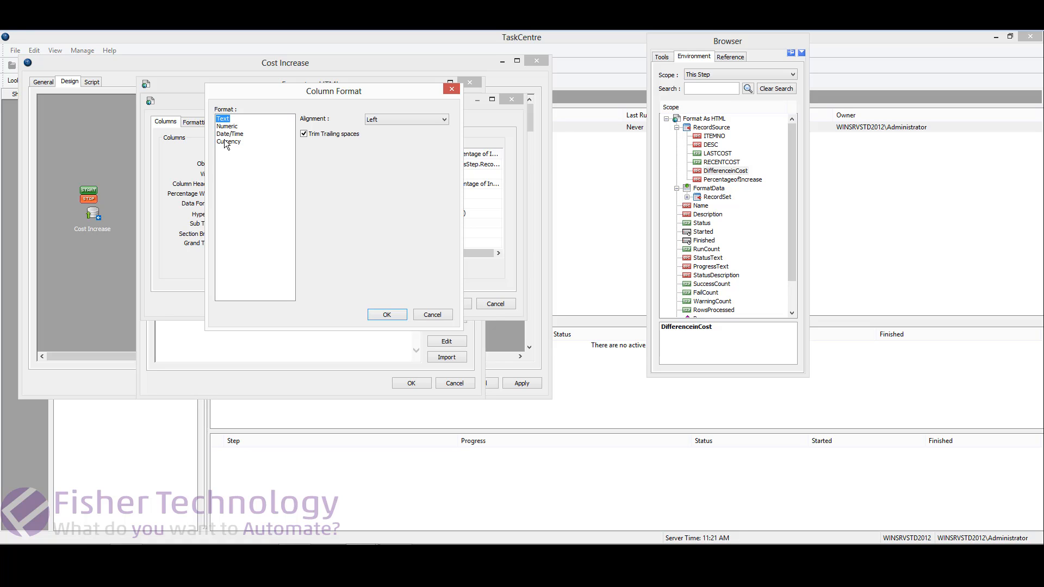
click(228, 126)
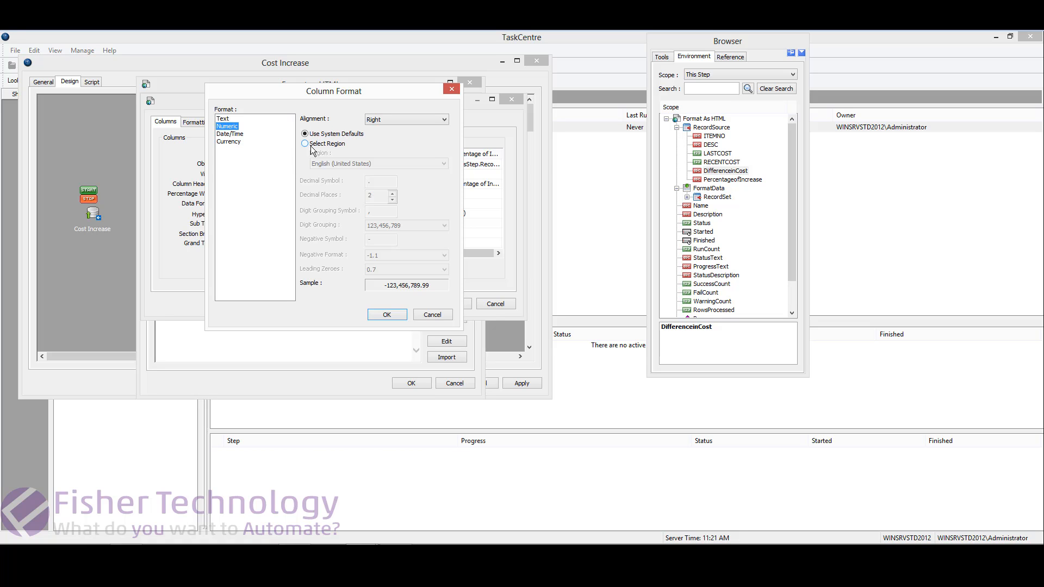
click(313, 144)
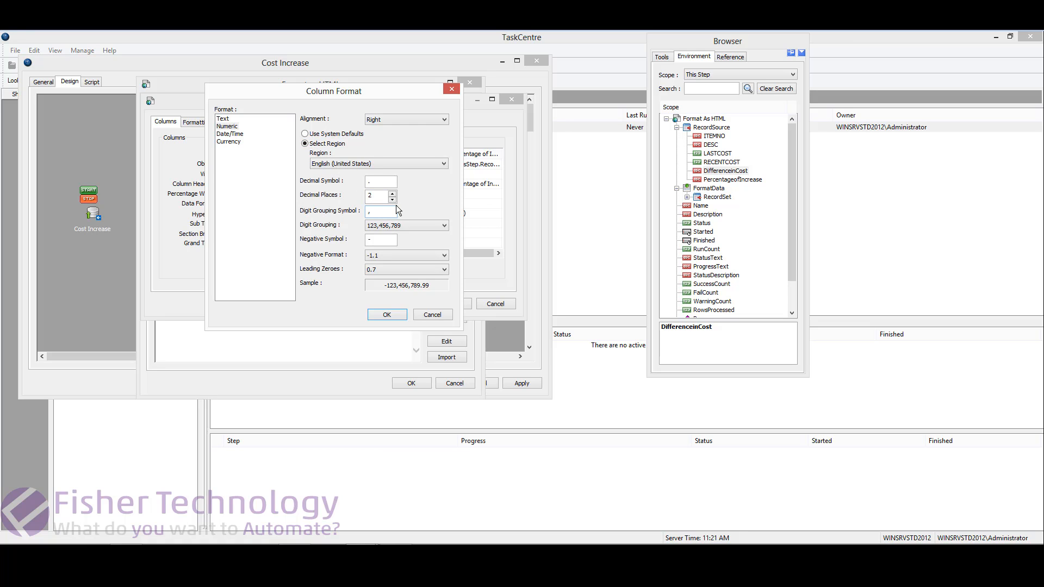
click(392, 200)
click(386, 315)
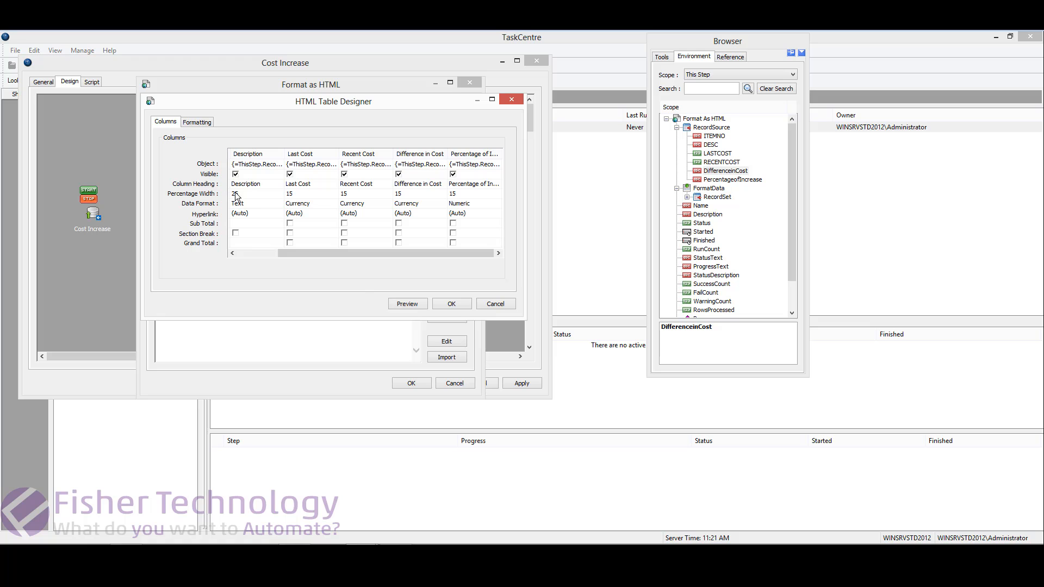
Preview the HTML table to check its column headings and data formats.
click(197, 123)
click(165, 122)
click(407, 305)
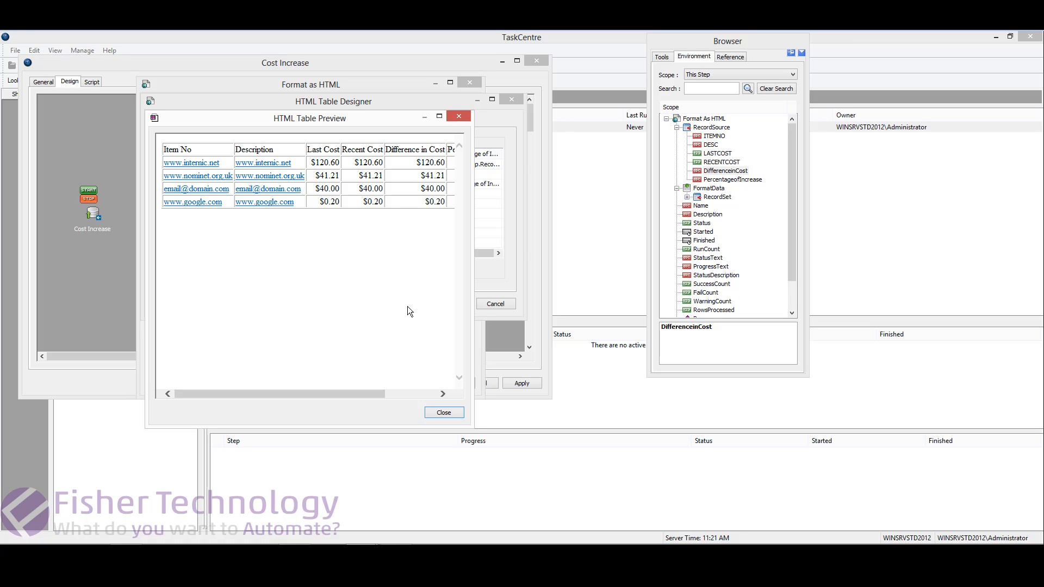
click(443, 413)
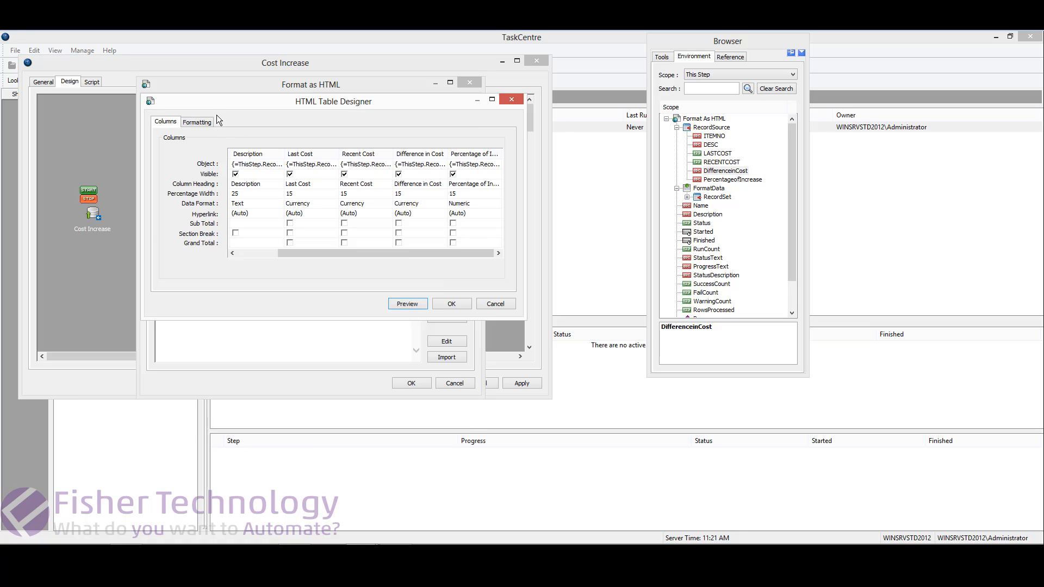
Load the Training formatting profile for the table, preview the styled result and accept the table design.
click(202, 121)
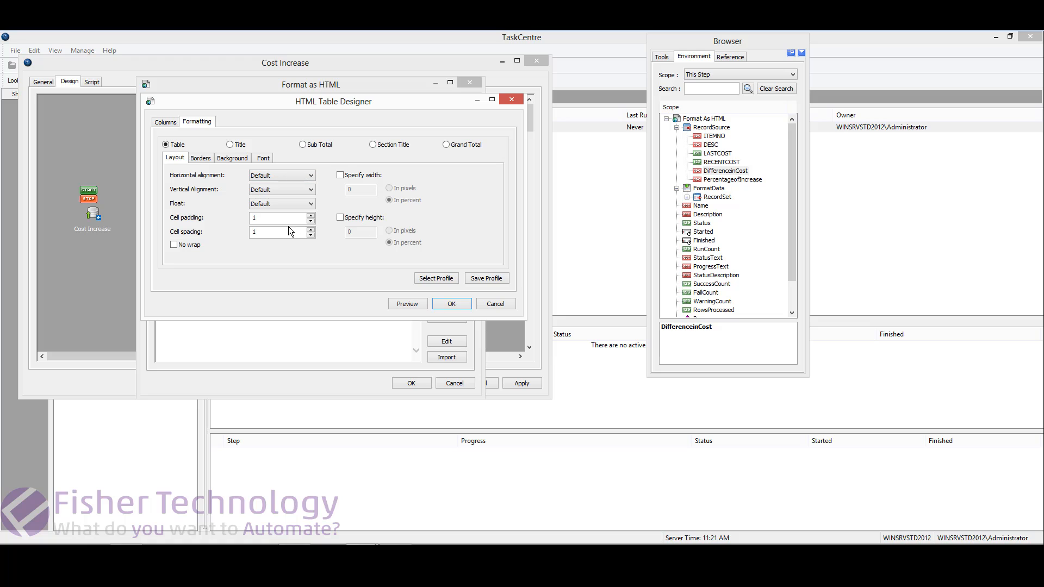
click(263, 158)
click(180, 159)
click(446, 279)
click(172, 148)
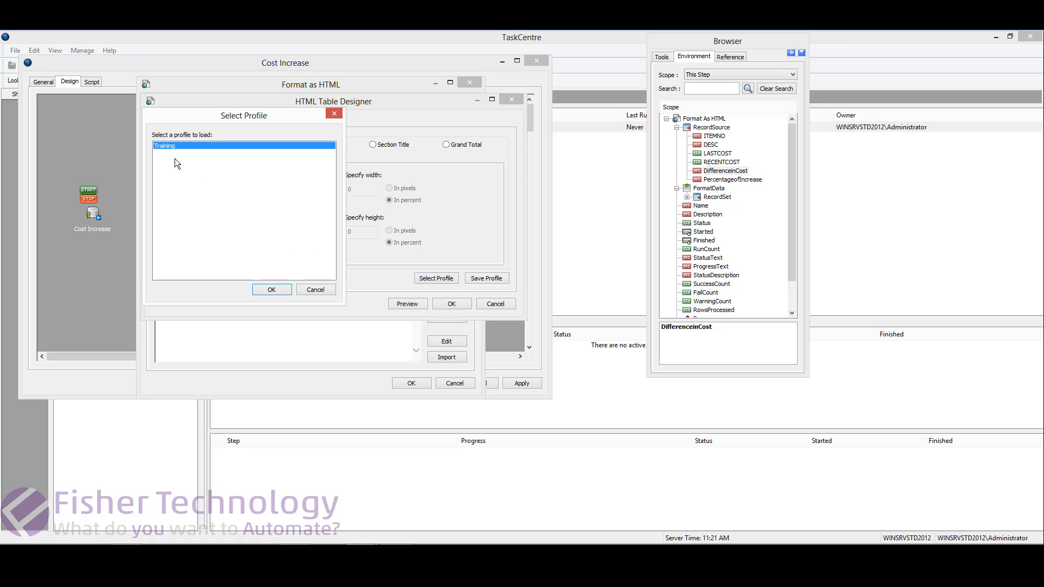
click(268, 289)
click(402, 307)
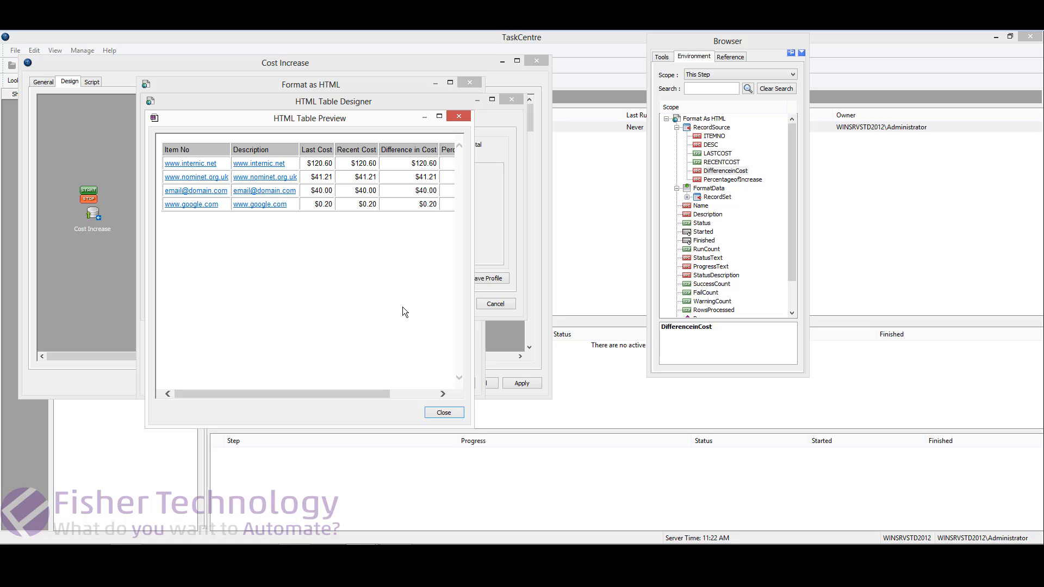
click(435, 414)
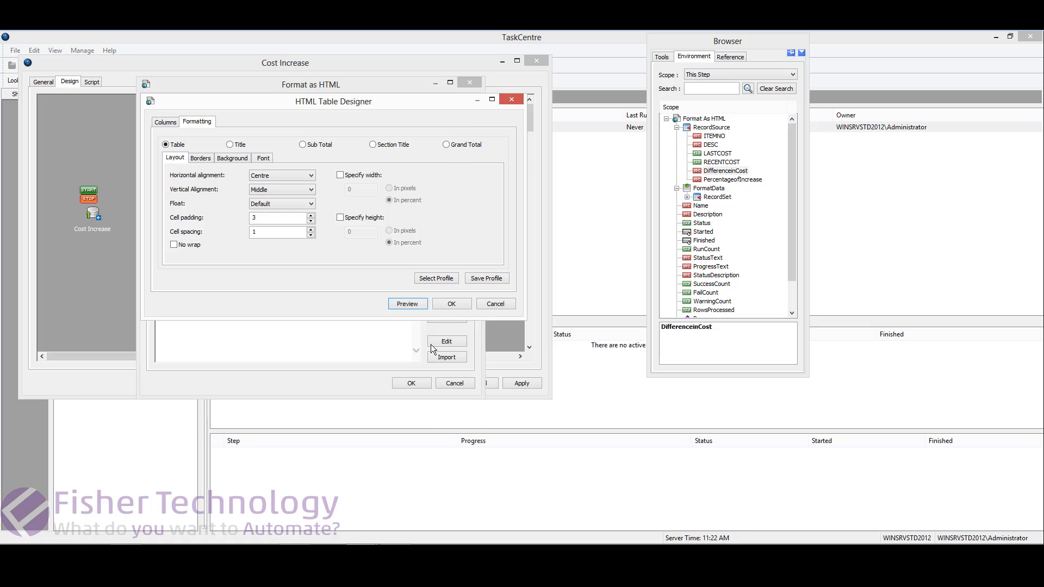
click(447, 302)
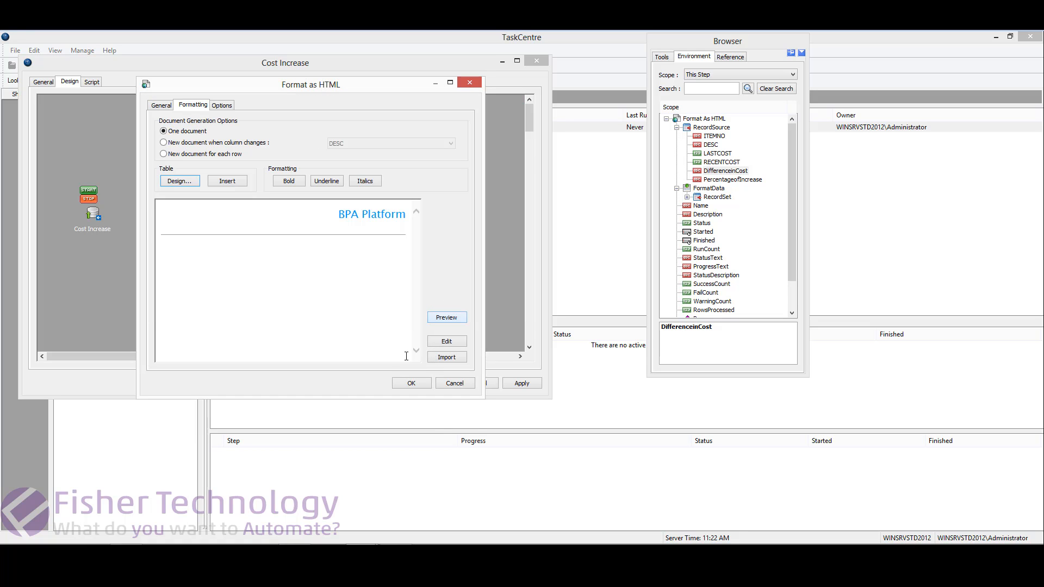
Insert the table into the document beneath the line "Below are items that have increased in cost 10% or more." and preview the document.
click(222, 180)
click(163, 255)
key(Return)
key(Return)
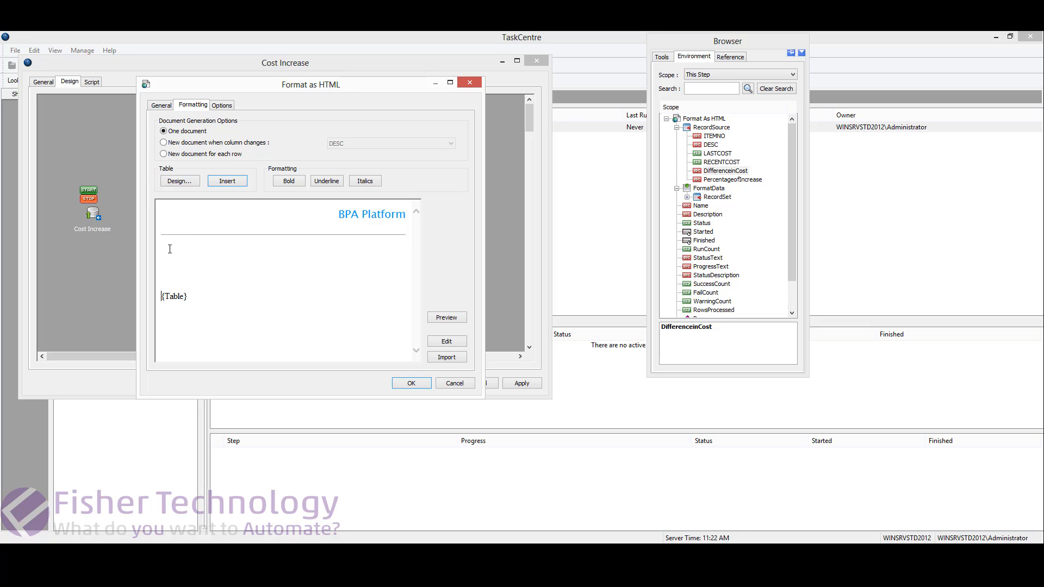
text(Below are items that have increased in cost 10% or more.)
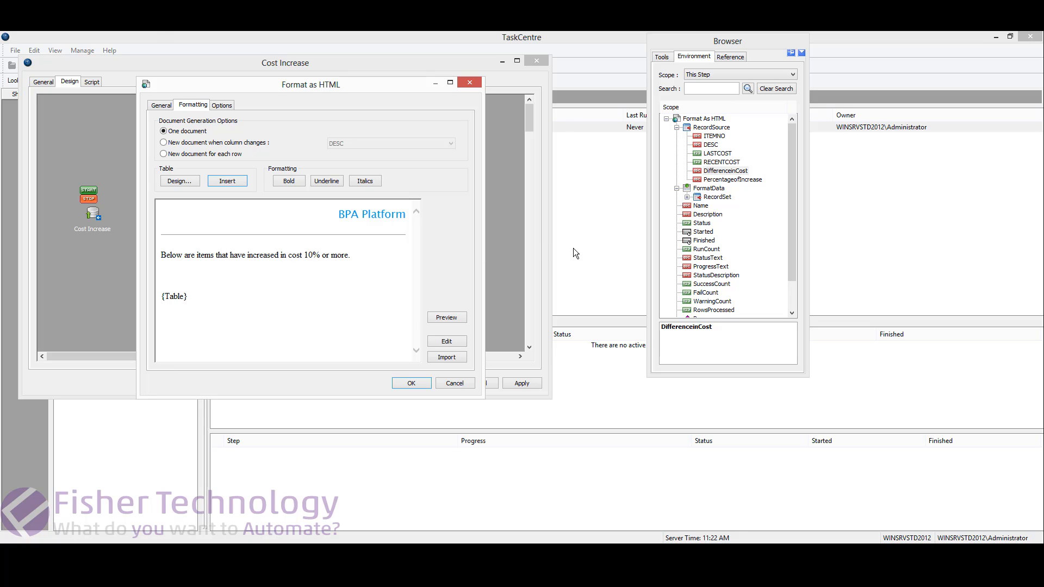
key(Delete)
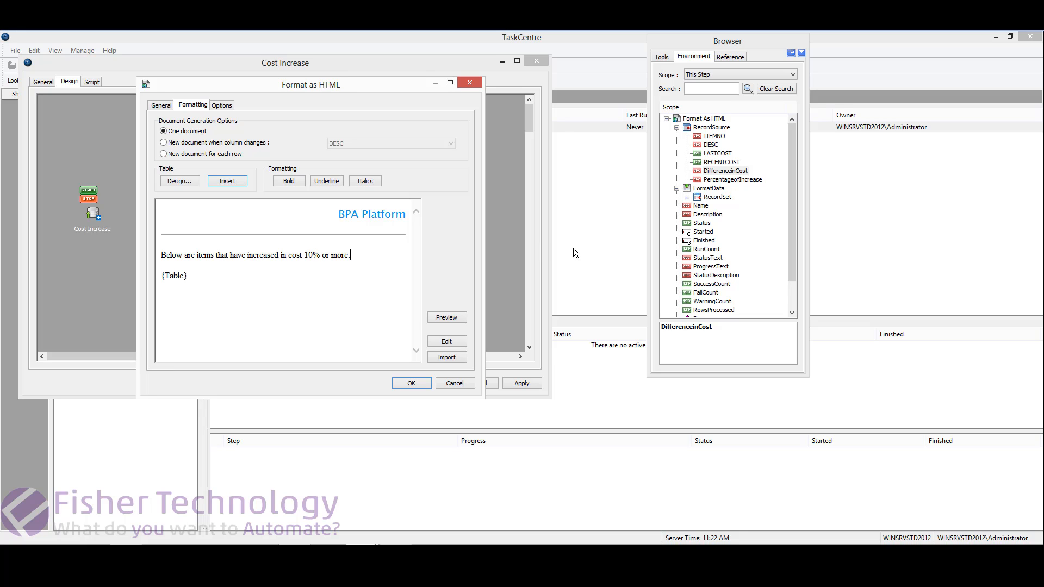
click(447, 318)
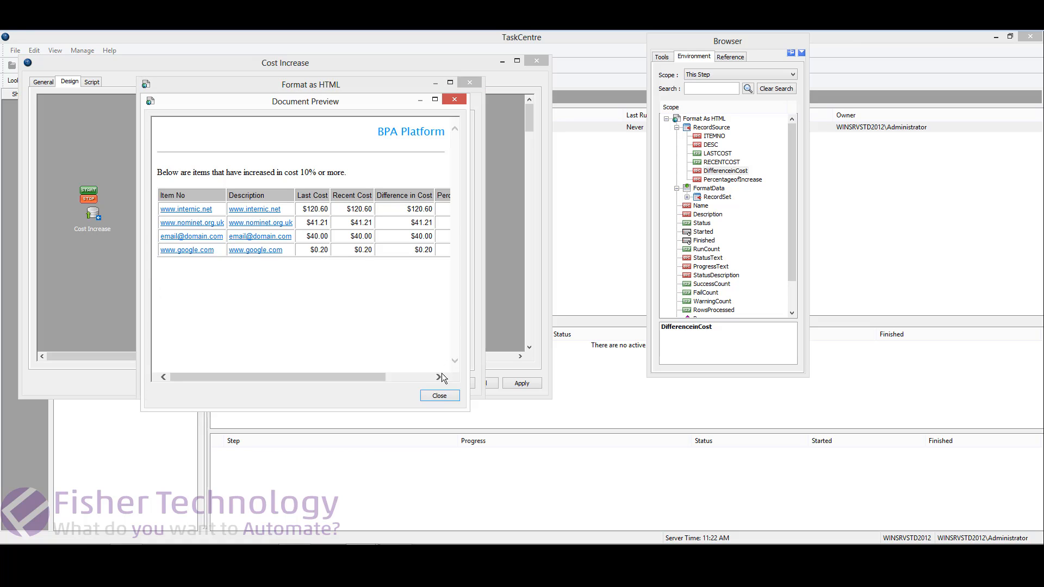
Accept the Format as HTML step and link the Cost Increase query to Cost Increase HTML.
click(440, 395)
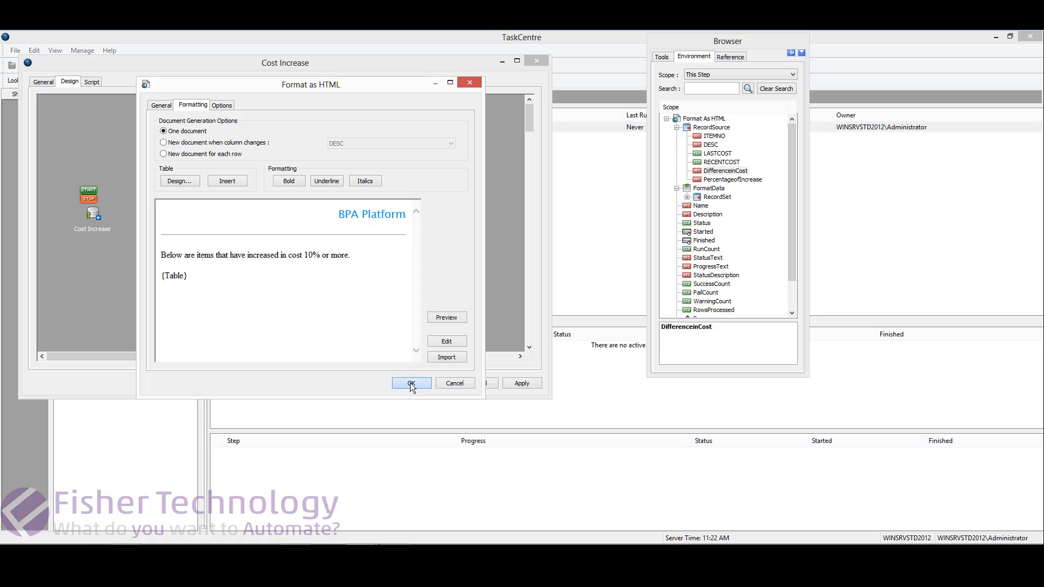
click(410, 382)
drag(86, 212, 220, 220)
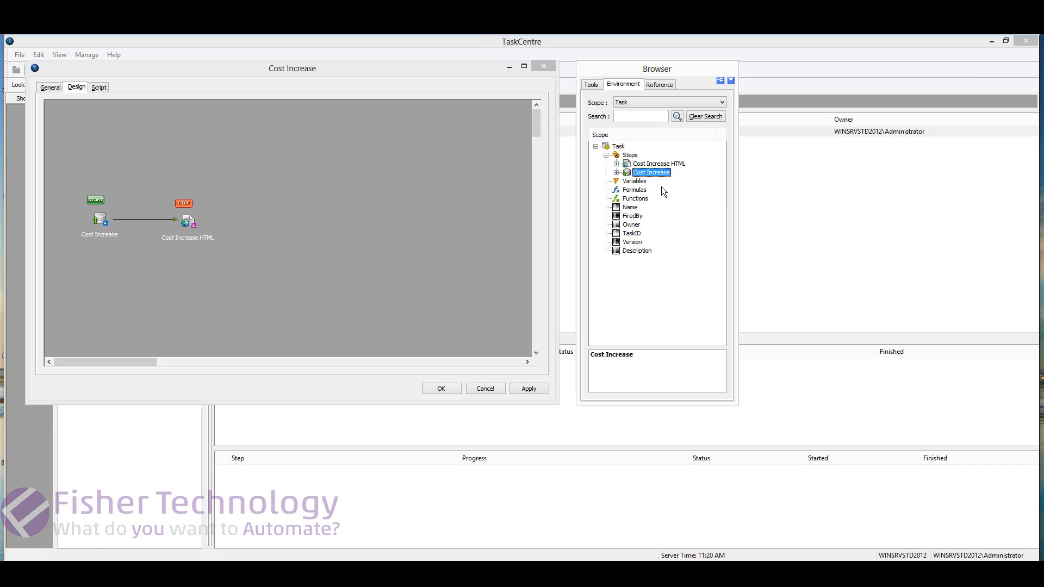
Add a Send Message (SMTP) step named "Cost Increase Email" that reads its documents from Cost Increase HTML.
click(591, 85)
click(652, 101)
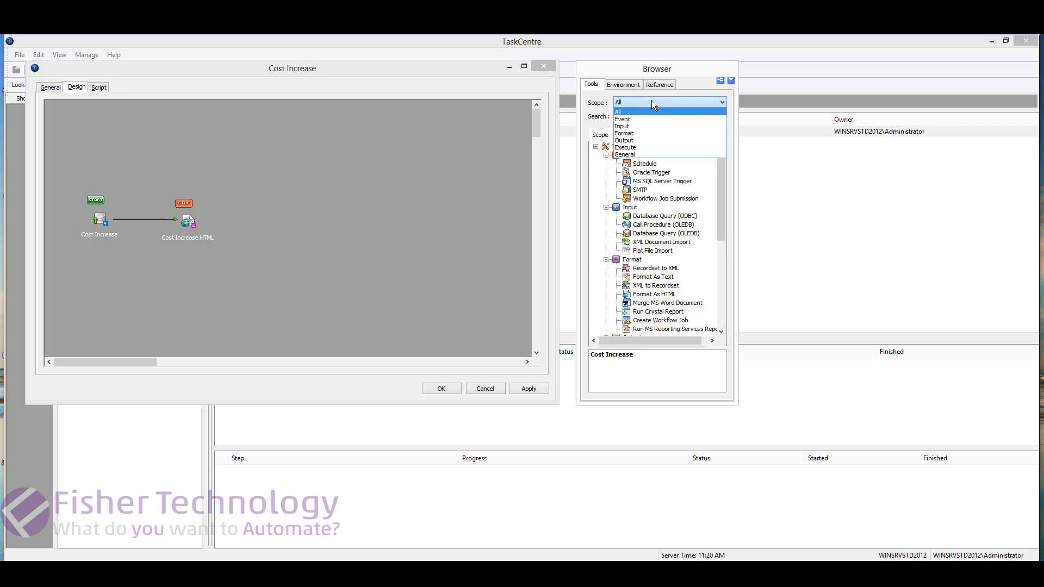
click(641, 141)
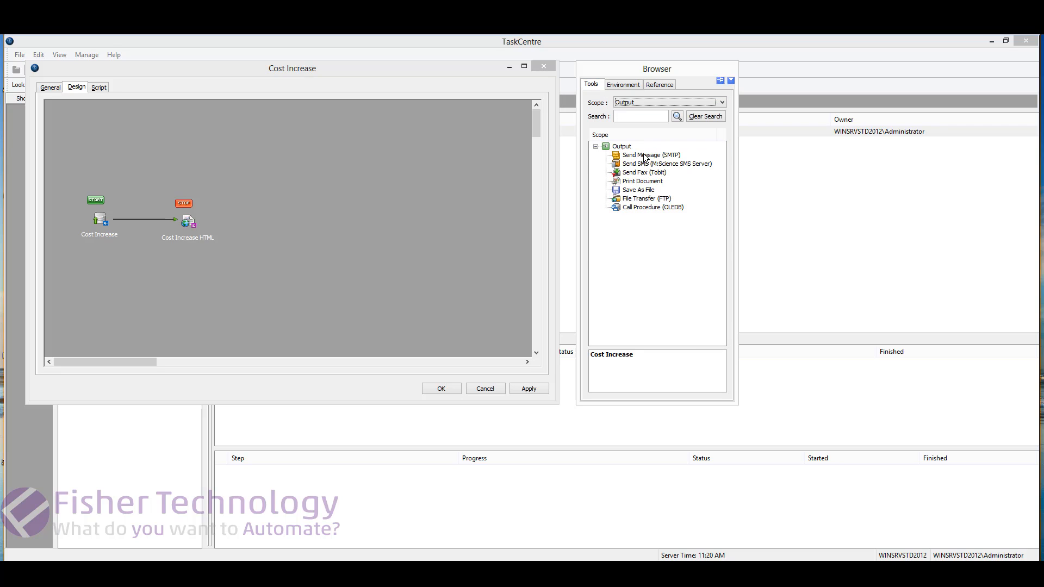
drag(643, 155, 406, 201)
drag(320, 212, 320, 212)
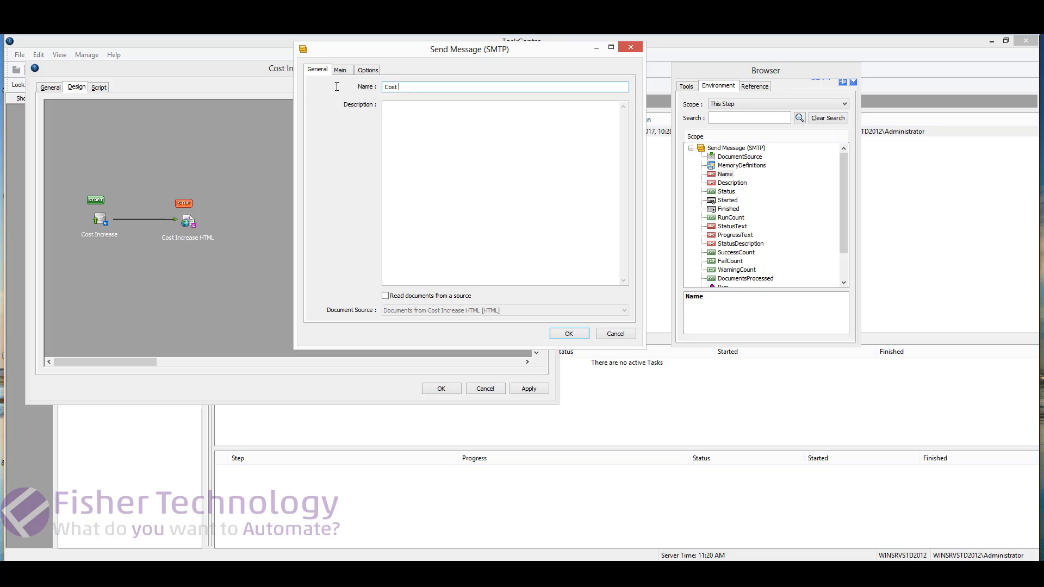
text(Increase Email)
click(385, 296)
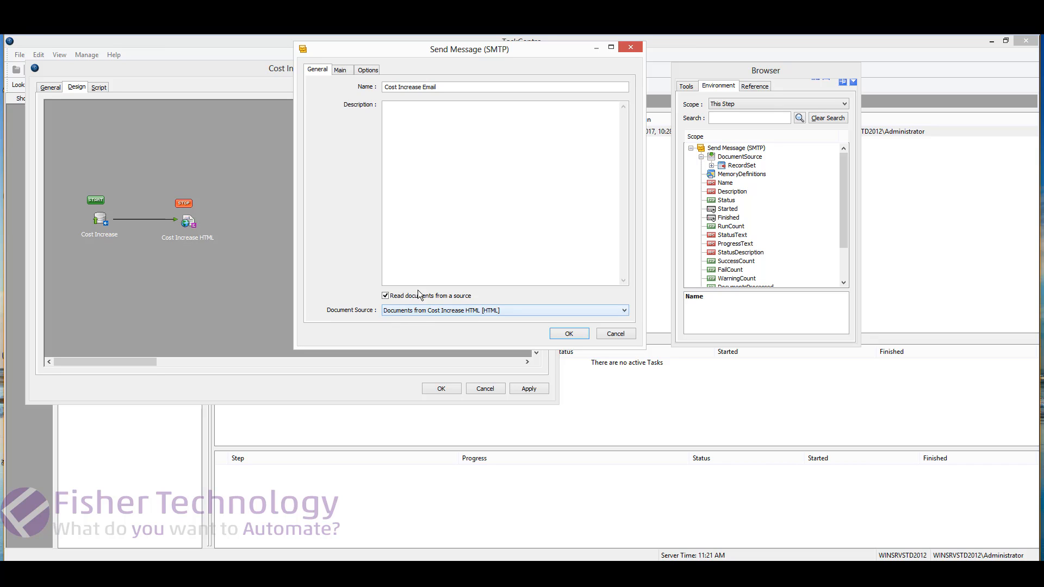
Set the message sender to Demo User from the internal public addresses.
click(343, 71)
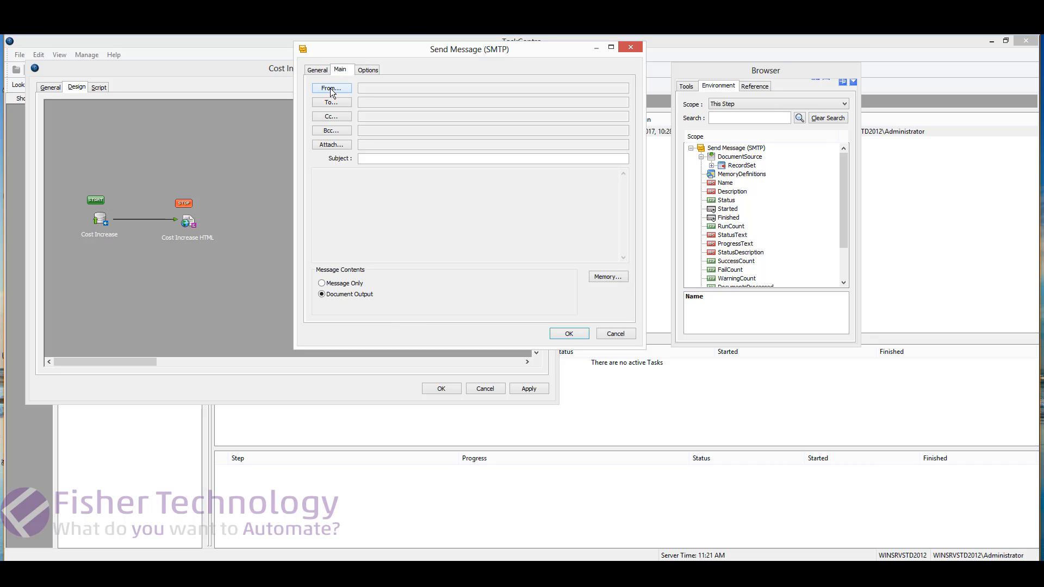
click(331, 88)
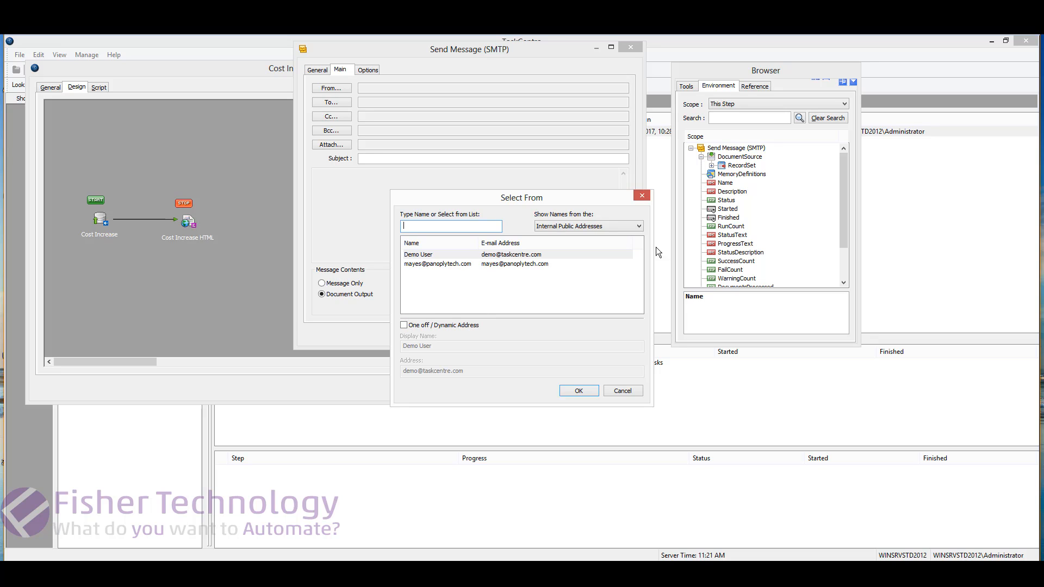
click(711, 165)
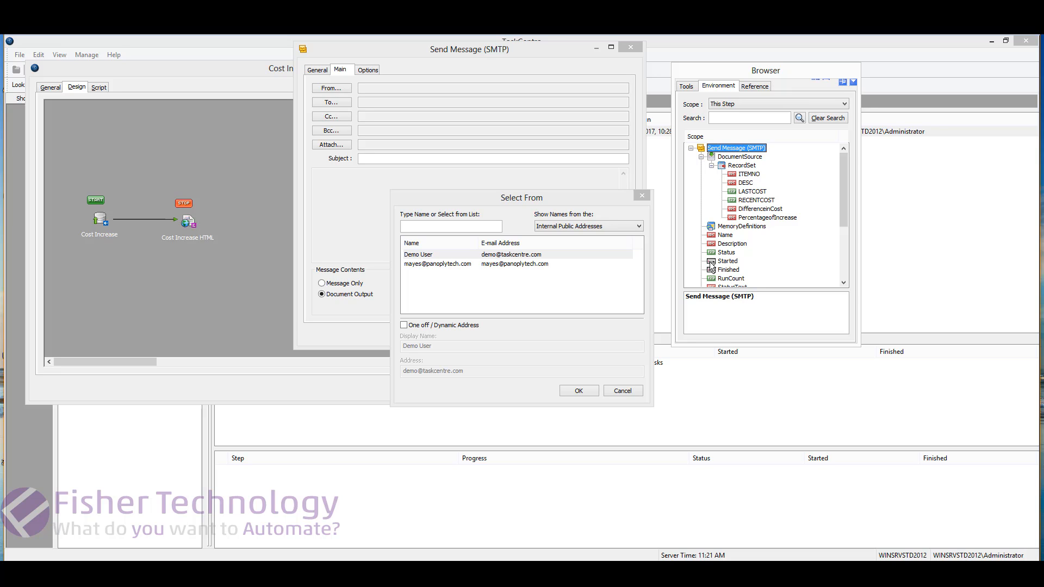
click(404, 325)
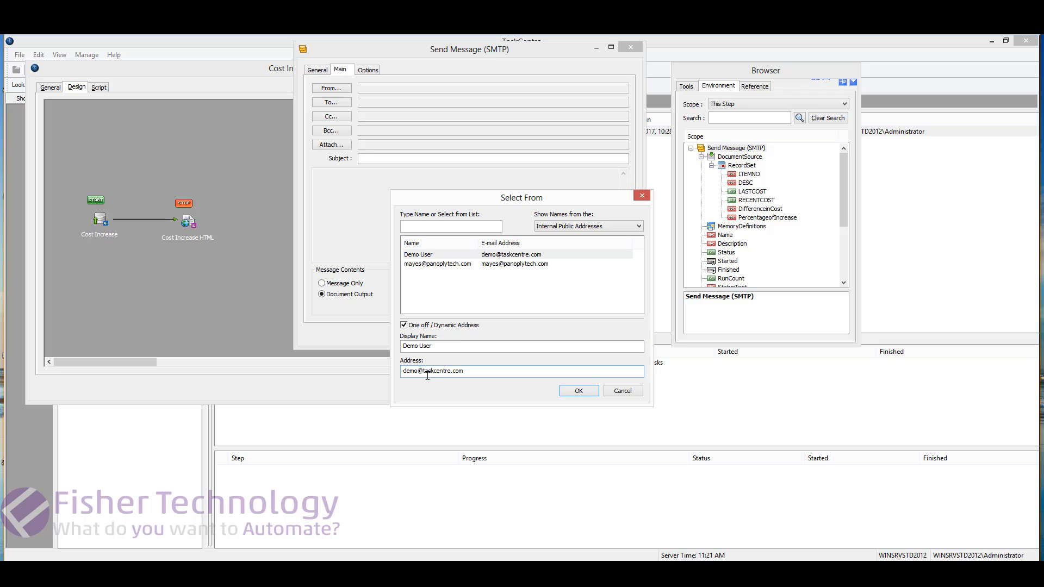
click(404, 325)
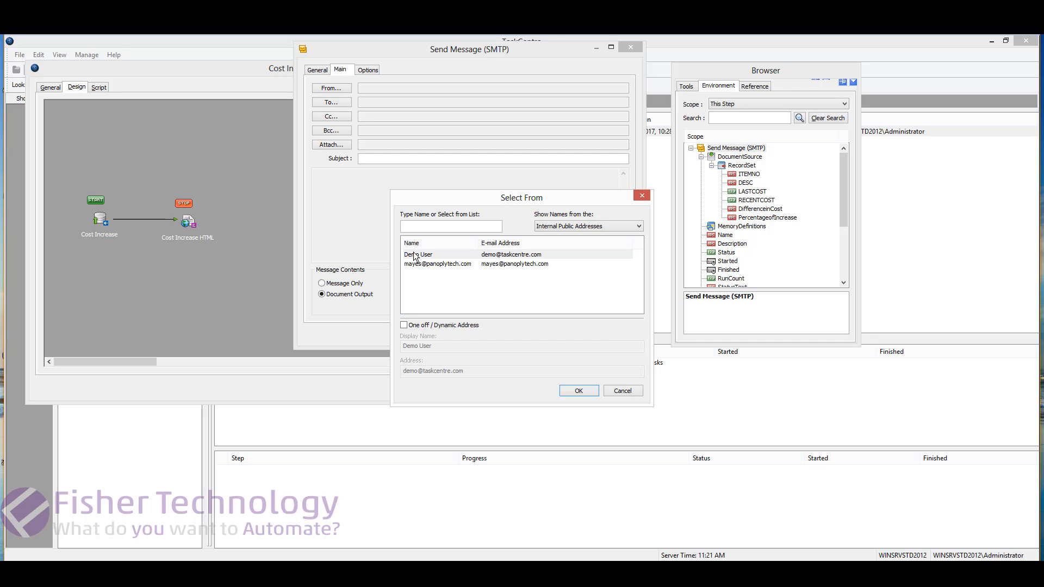
click(417, 255)
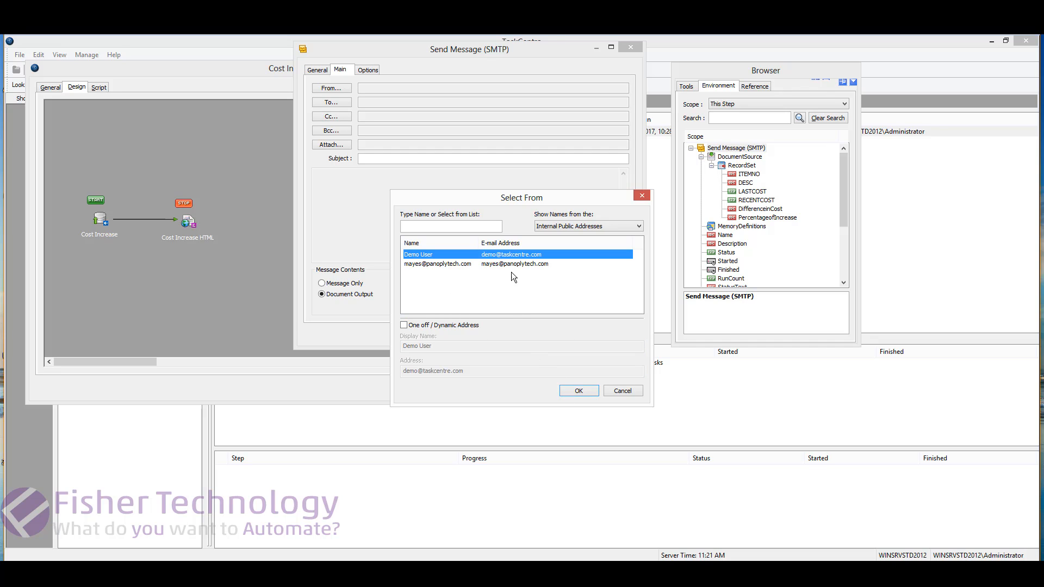
double_click(510, 256)
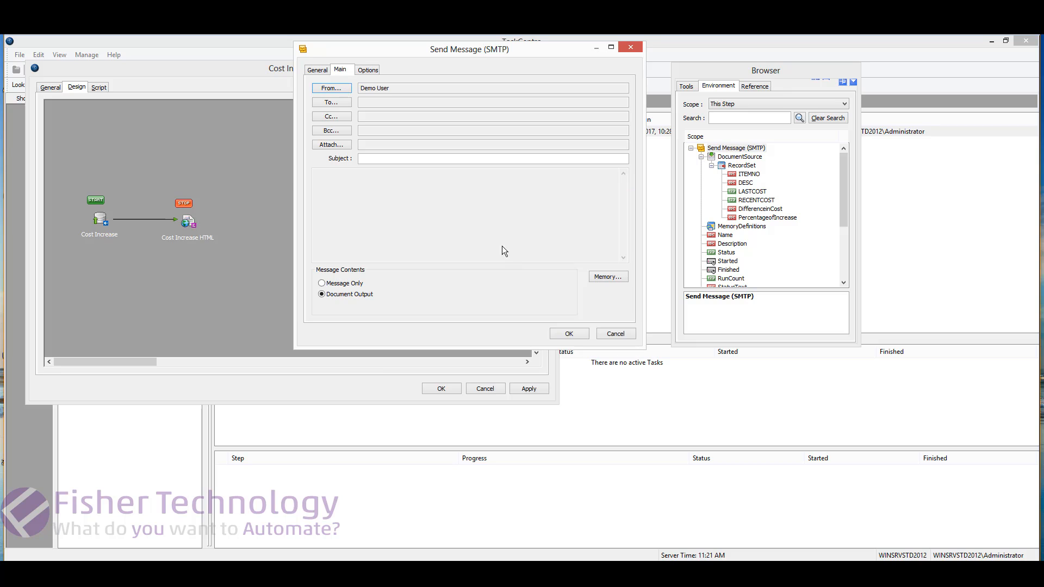
Add Demo User as the To recipient of the message.
click(330, 103)
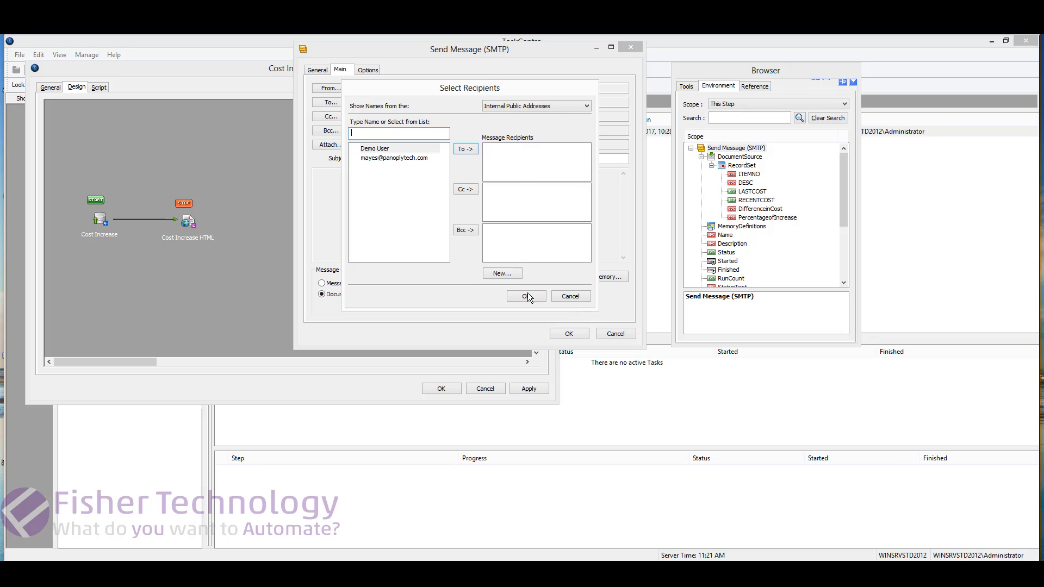
click(375, 149)
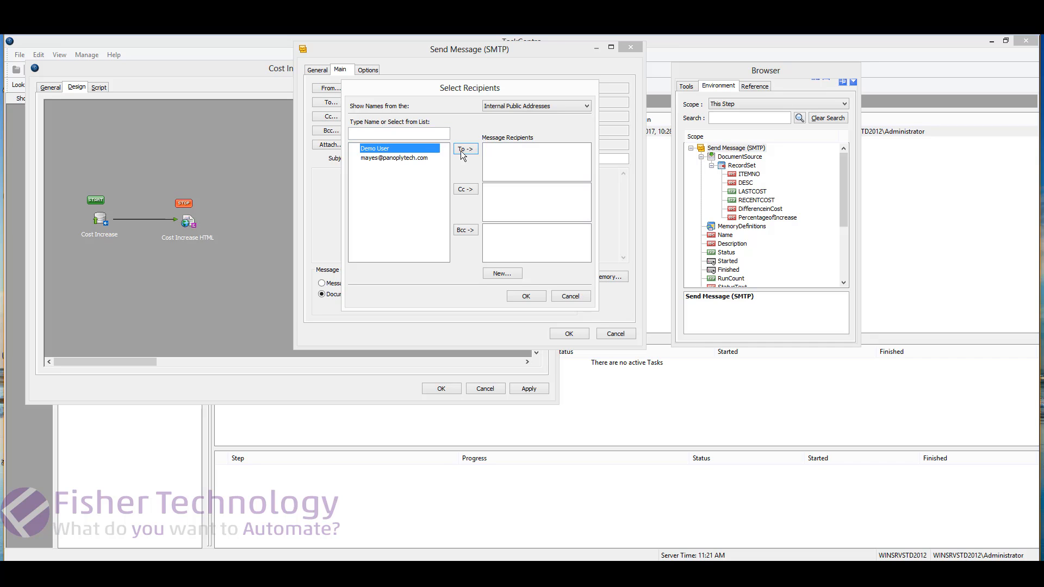
click(464, 149)
click(526, 297)
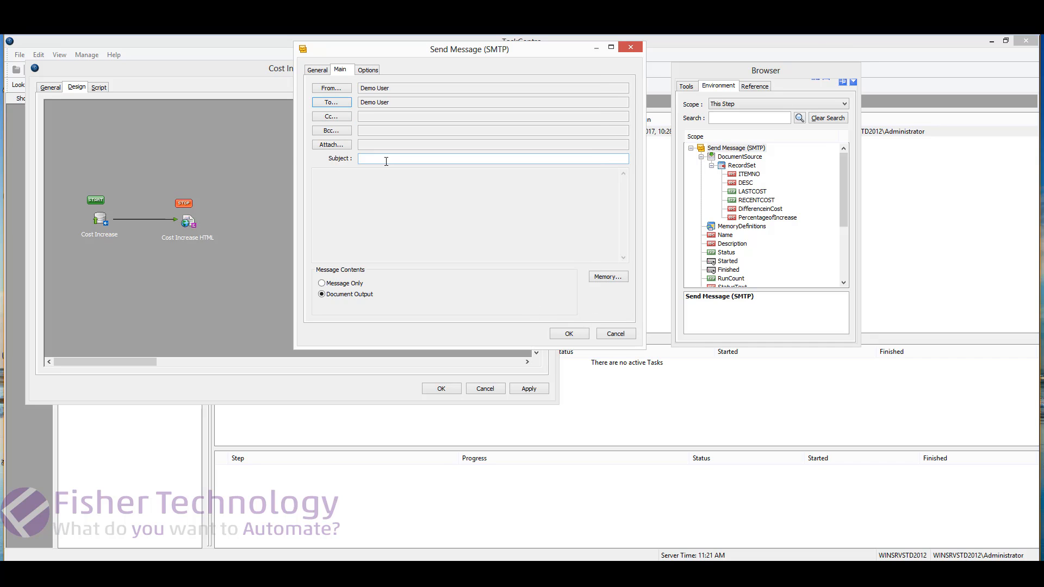
Set the subject to "Item Cost Increase of 10% or more" and use Document Output as the message contents.
text(C)
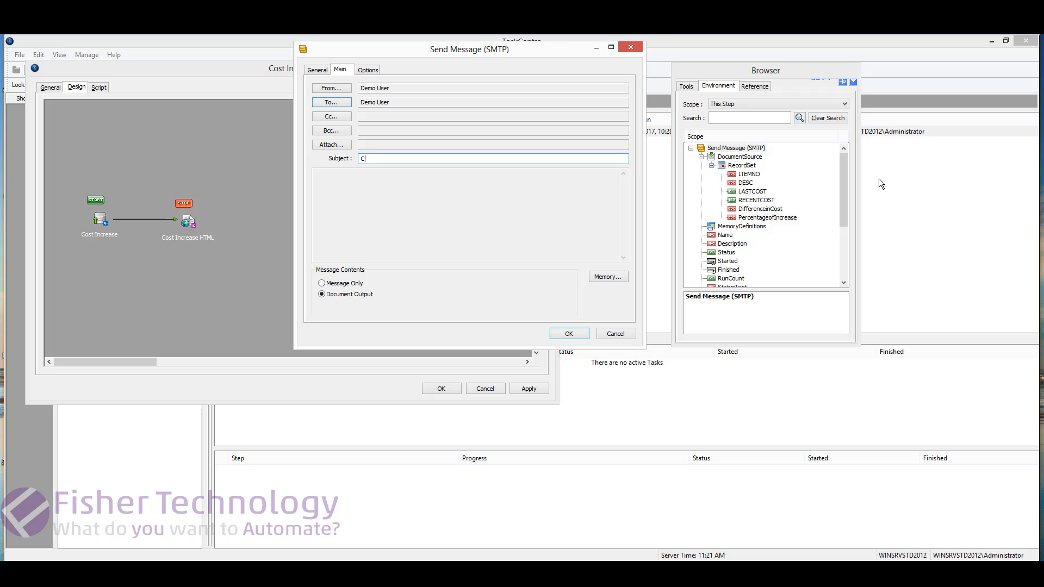
text(oItem Cost Increase 10%)
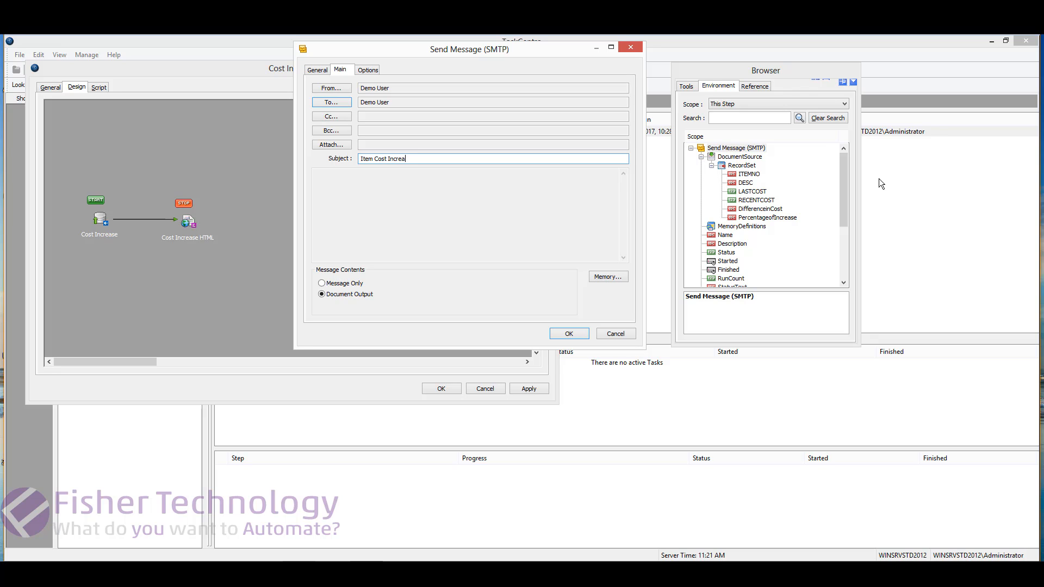
key(BackSpace)
key(BackSpace)
key(BackSpace)
text(of 10% or more)
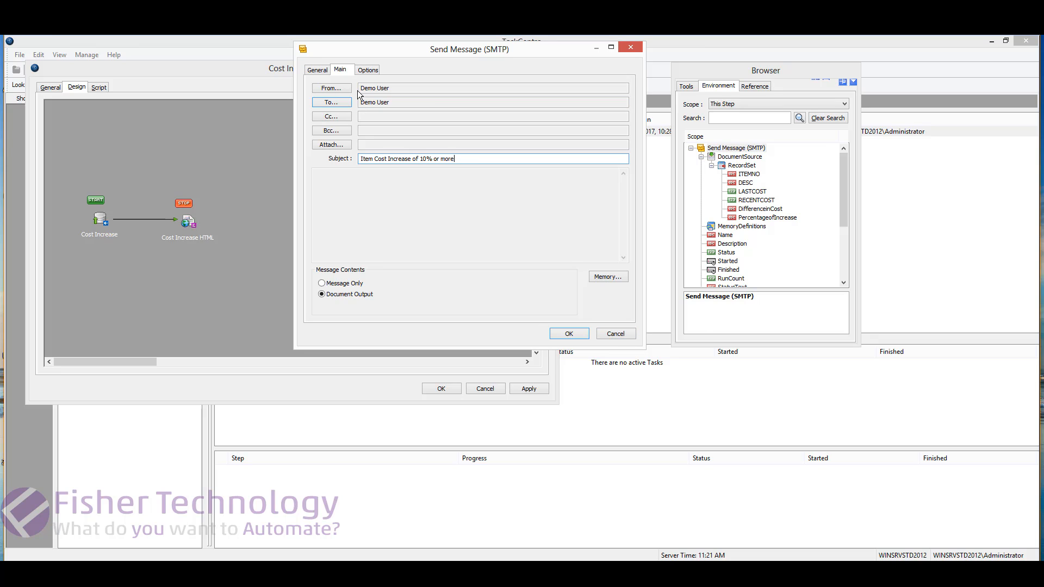
click(348, 283)
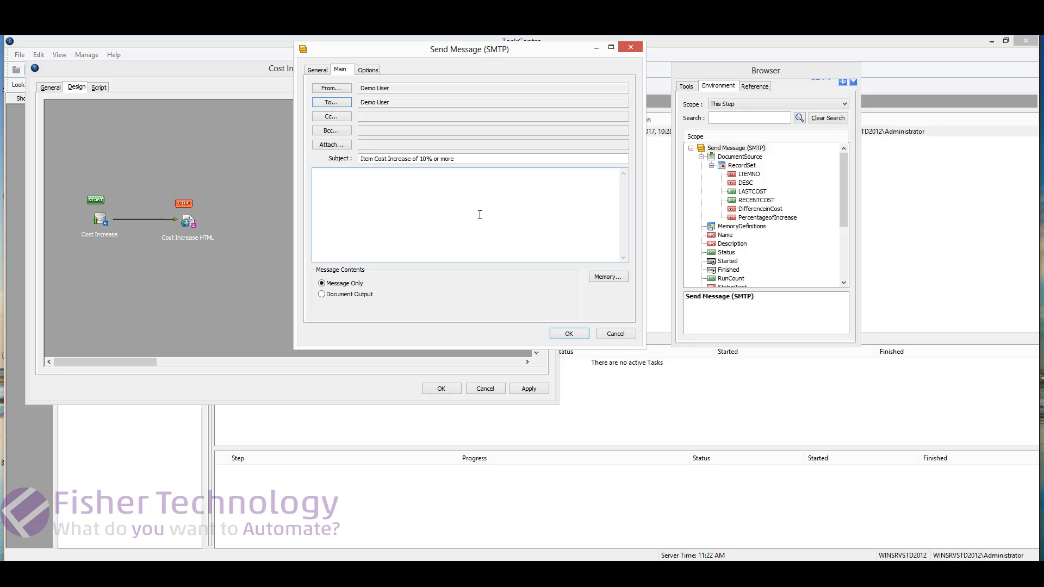
click(321, 295)
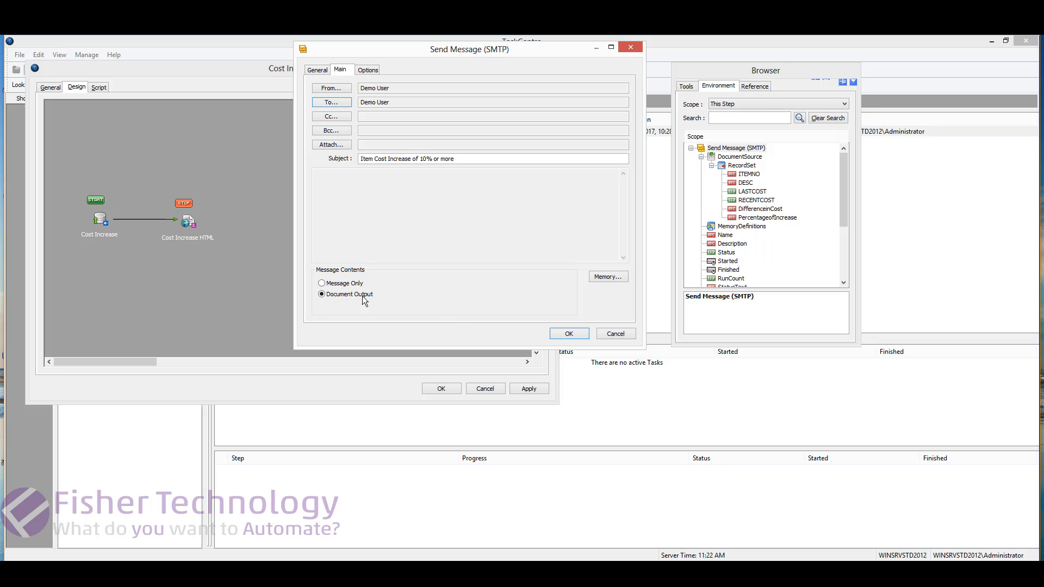
Accept the email step with its default error options and link Cost Increase HTML to Cost Increase Email.
click(368, 70)
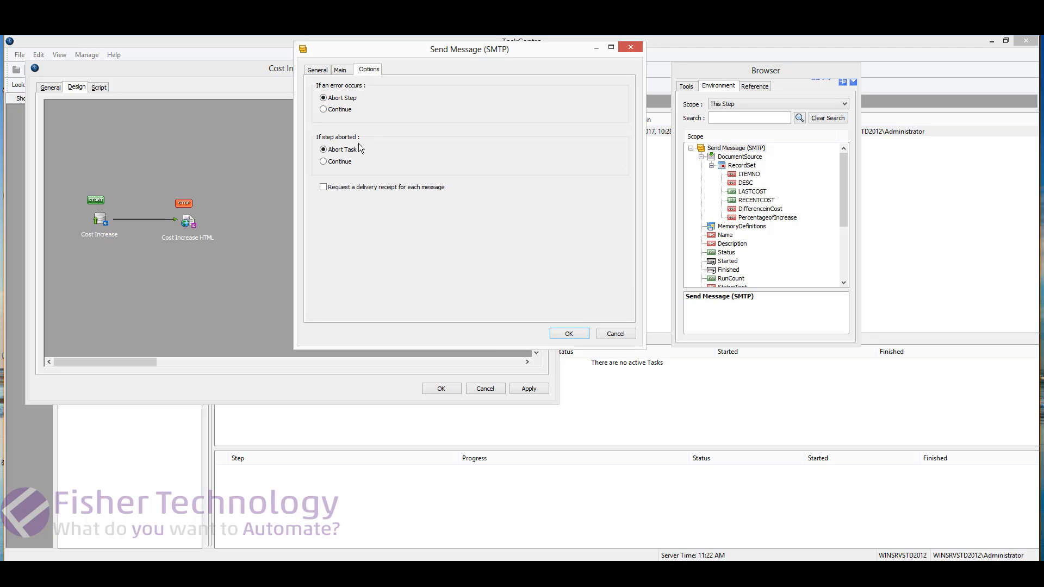
click(569, 334)
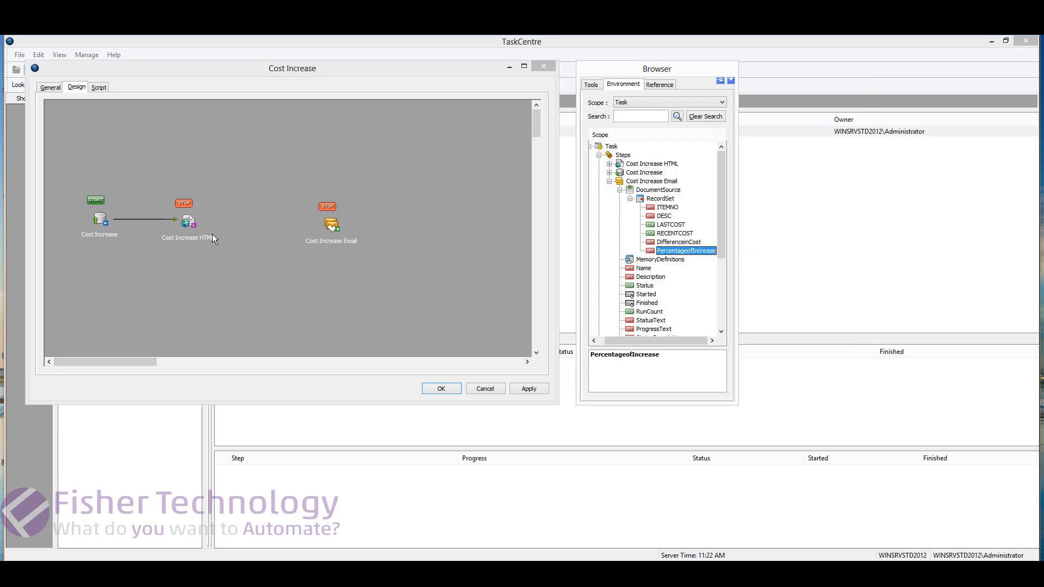
mouse_move(246, 218)
mouse_down()
mouse_move(270, 233)
mouse_move(332, 229)
mouse_up()
drag(265, 222, 267, 225)
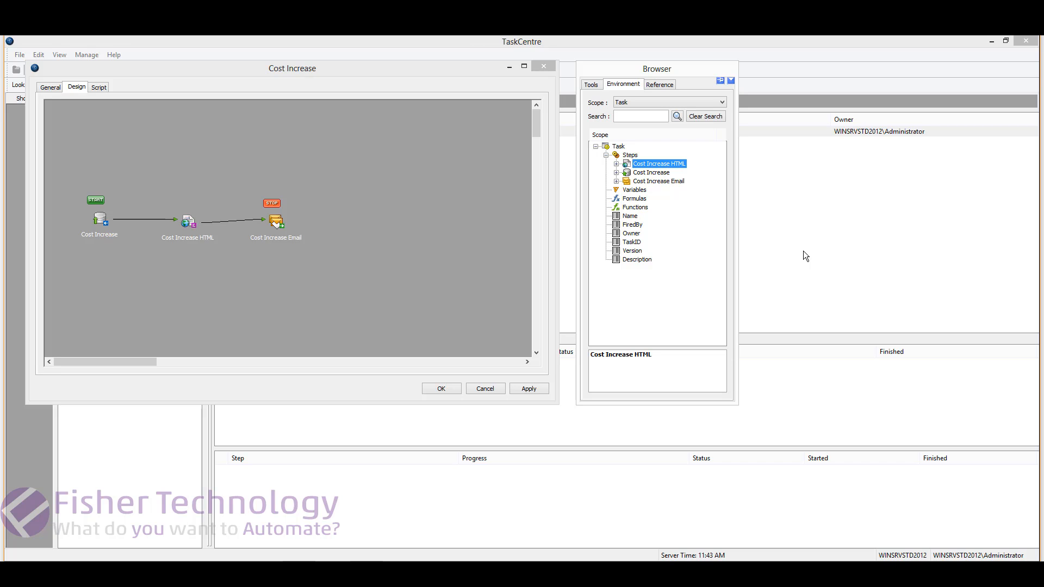
Try adding a Schedule event to the Cost Increase task design.
click(586, 84)
click(634, 103)
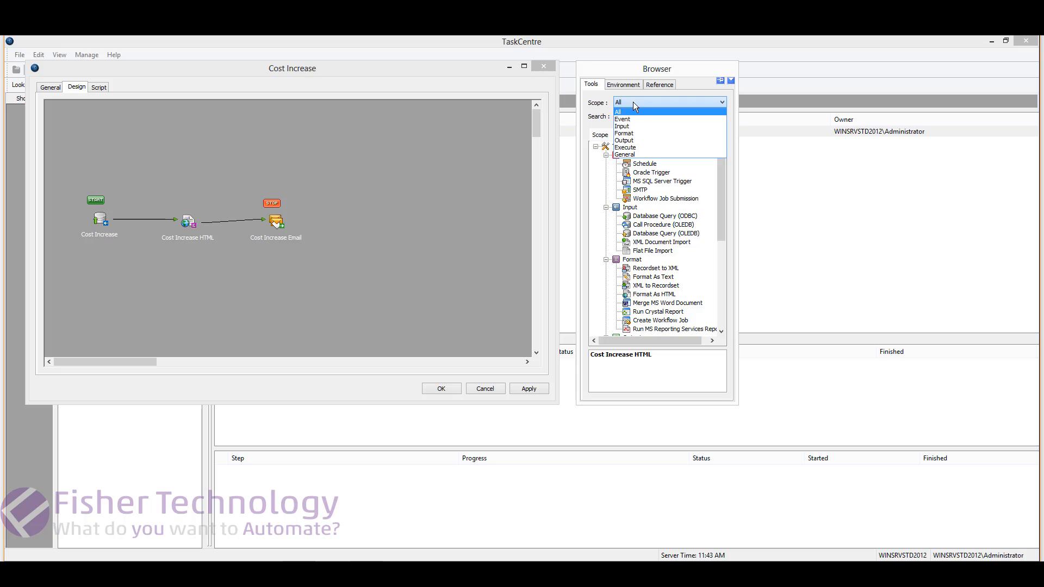
click(632, 118)
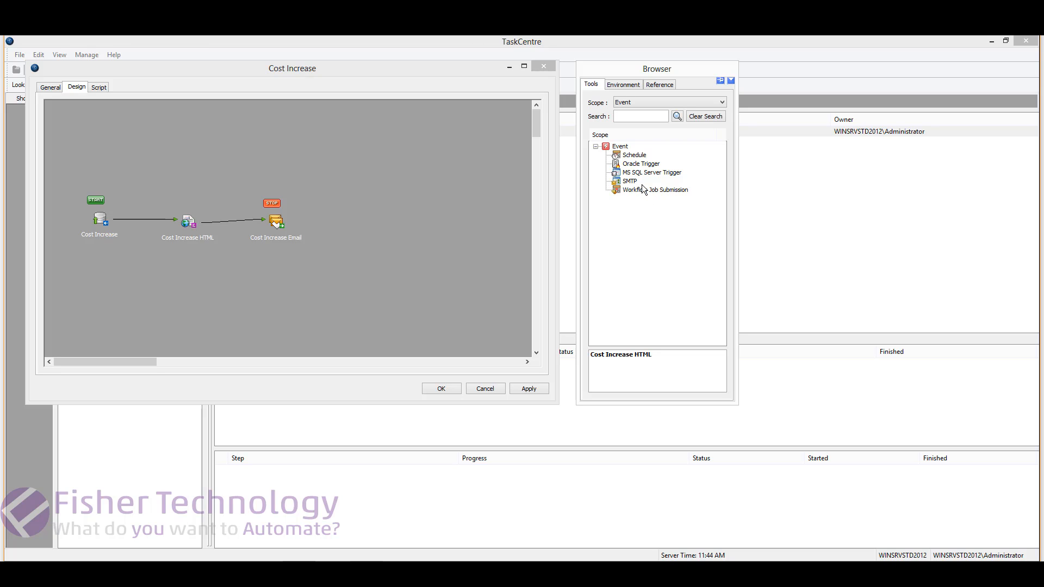
click(634, 156)
drag(632, 158, 101, 125)
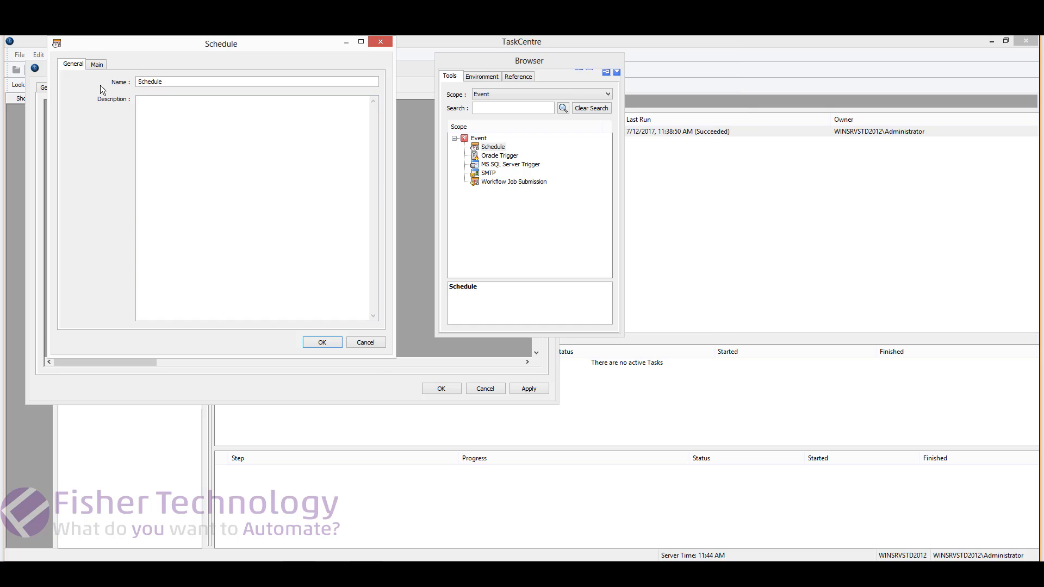
Examine the Schedule event's time zones and its minute, hour, day, week and month recurrence options, and discard the event.
click(97, 64)
click(131, 91)
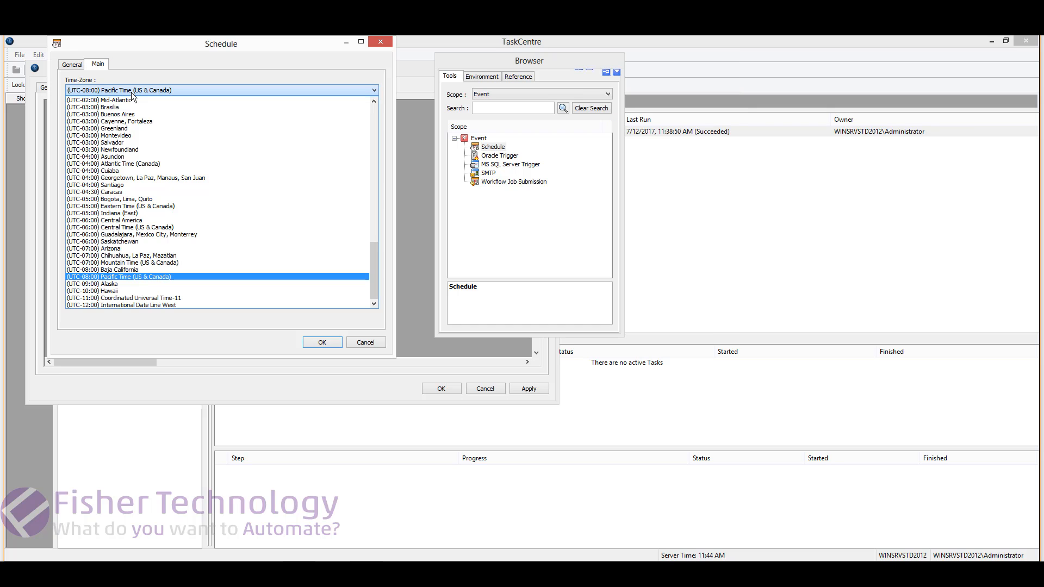
click(131, 93)
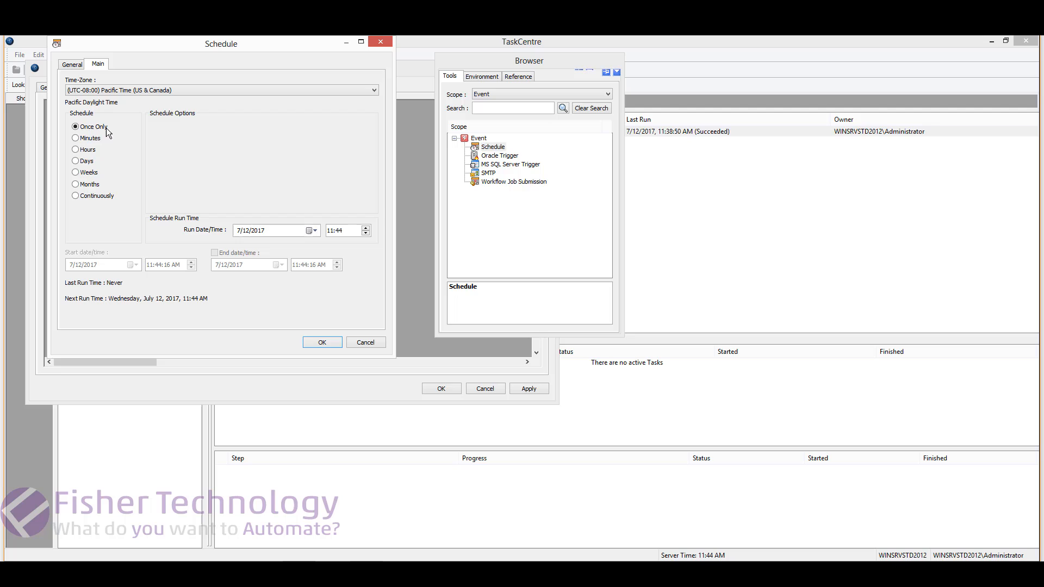
click(77, 138)
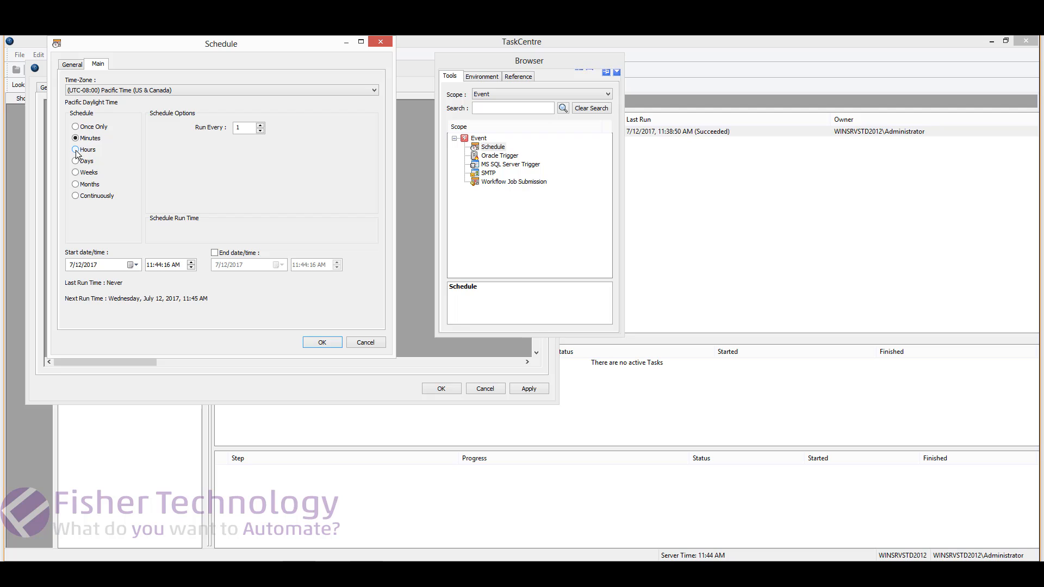
click(76, 150)
click(76, 161)
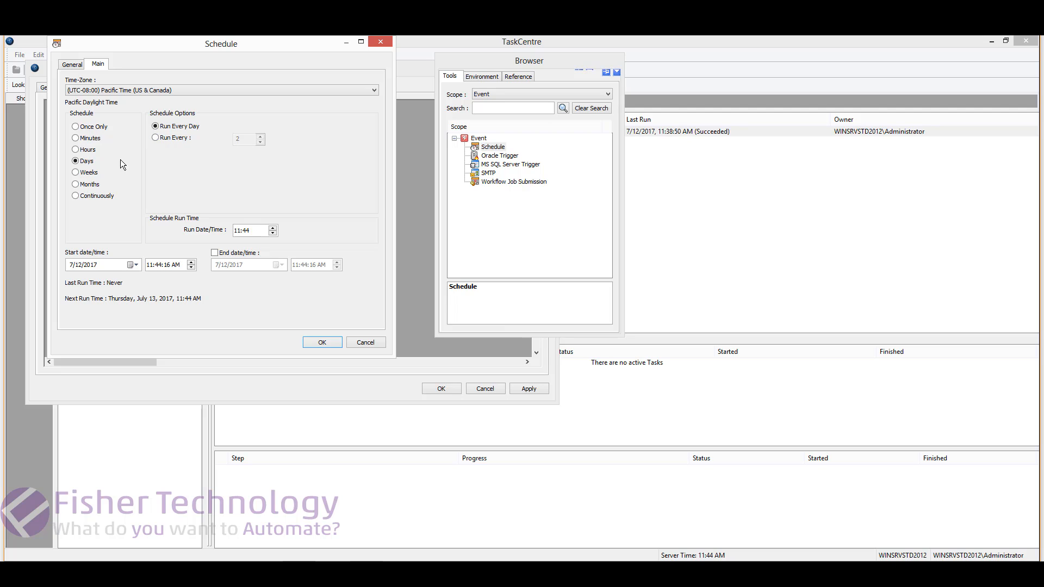
click(92, 172)
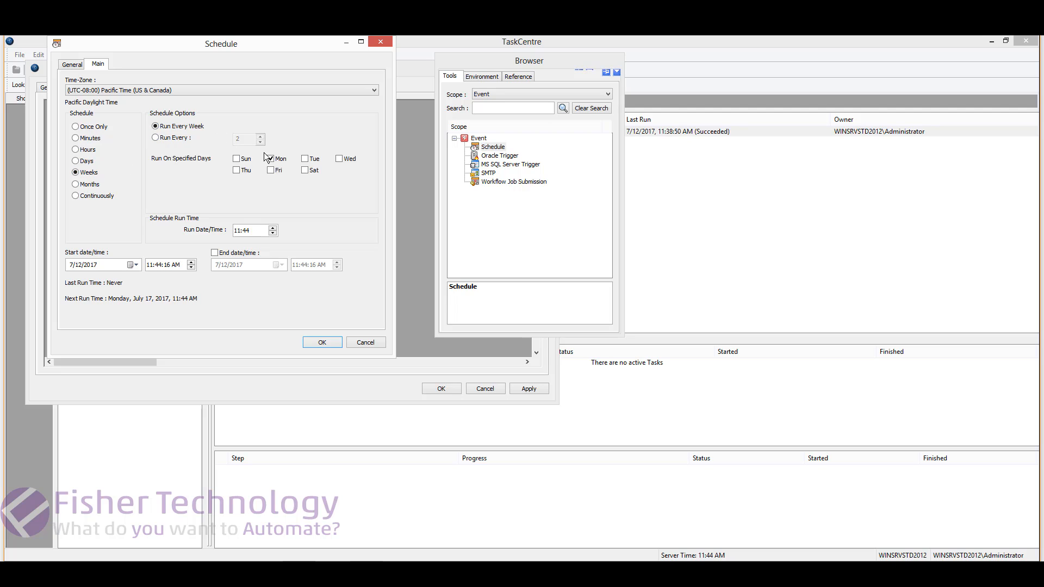
click(88, 187)
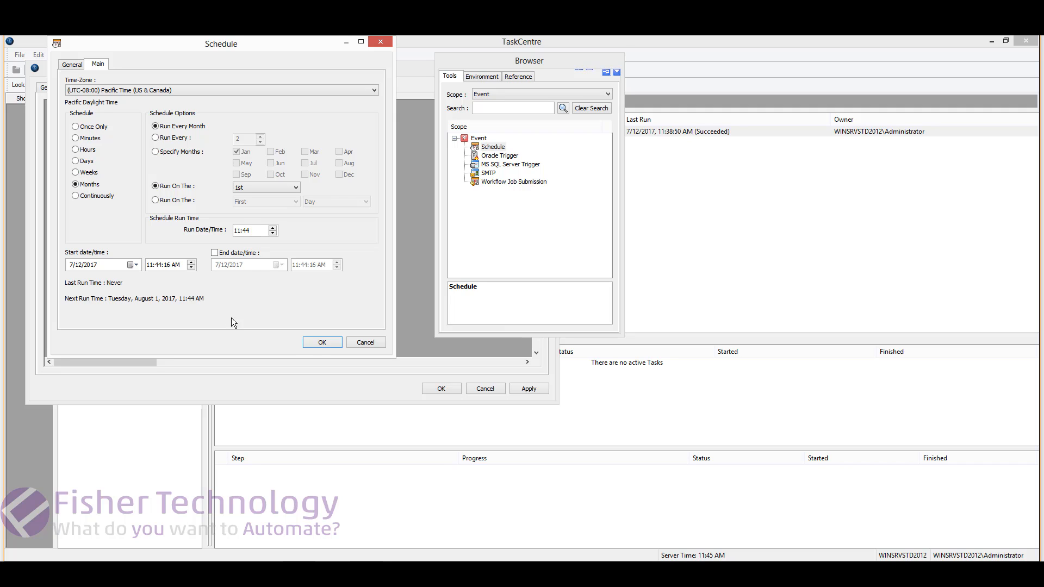
click(364, 343)
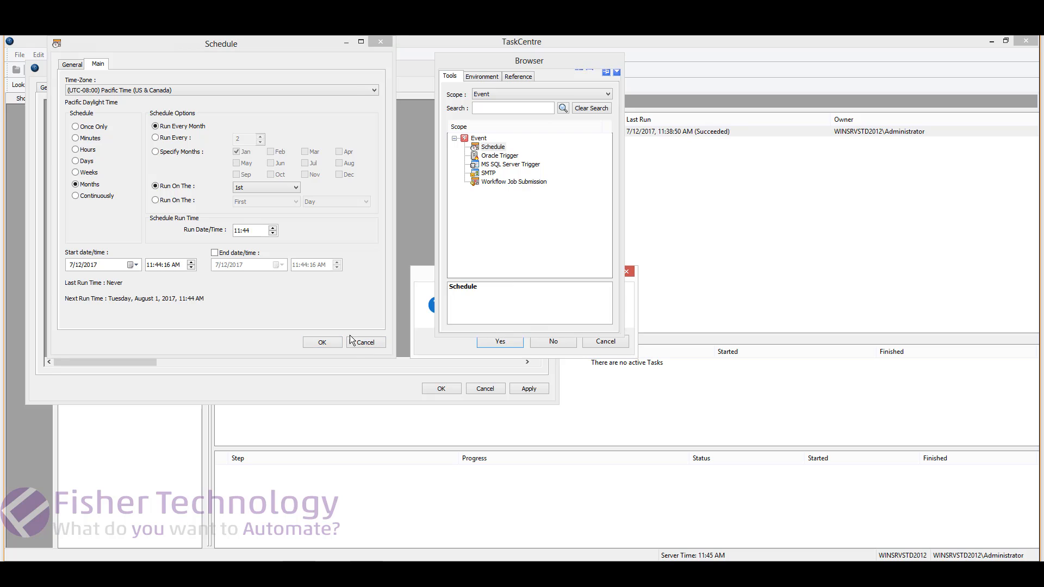
click(546, 342)
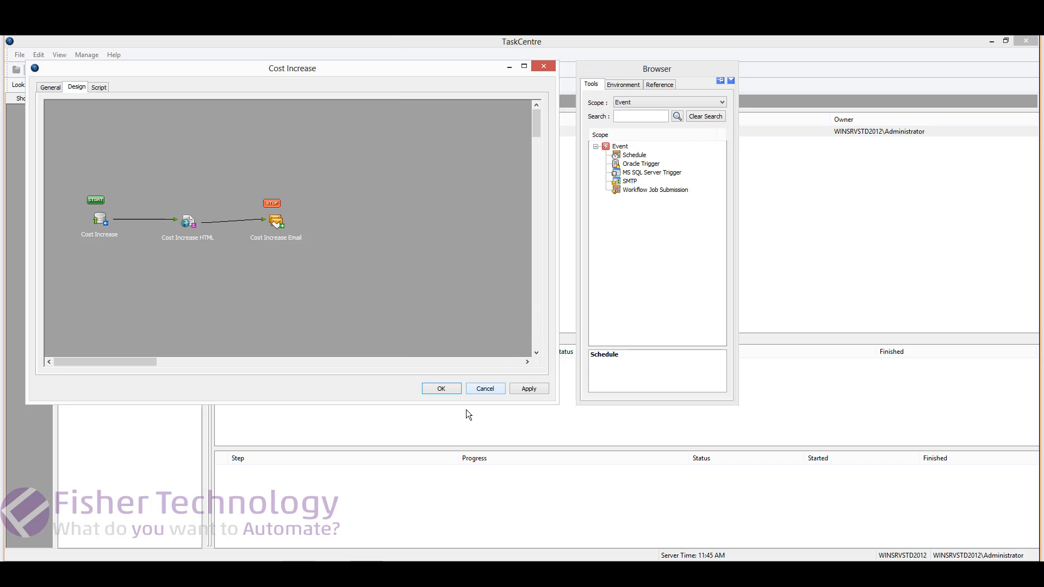
Save the Cost Increase task design and run the task from the Alerts folder.
click(440, 389)
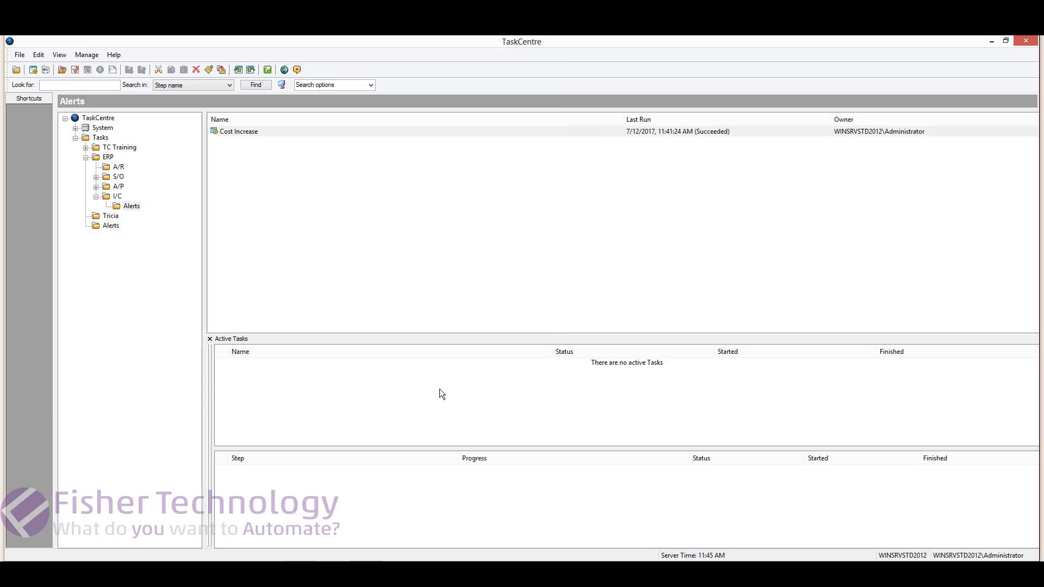
right_click(254, 131)
click(266, 156)
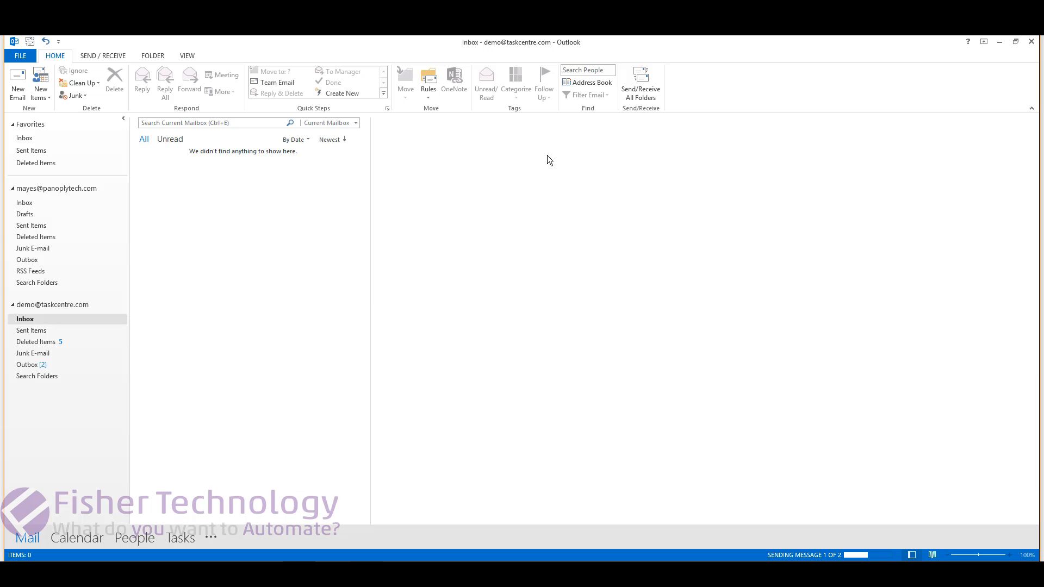
Switch to Outlook and send and receive all folders to fetch the alert email.
click(640, 90)
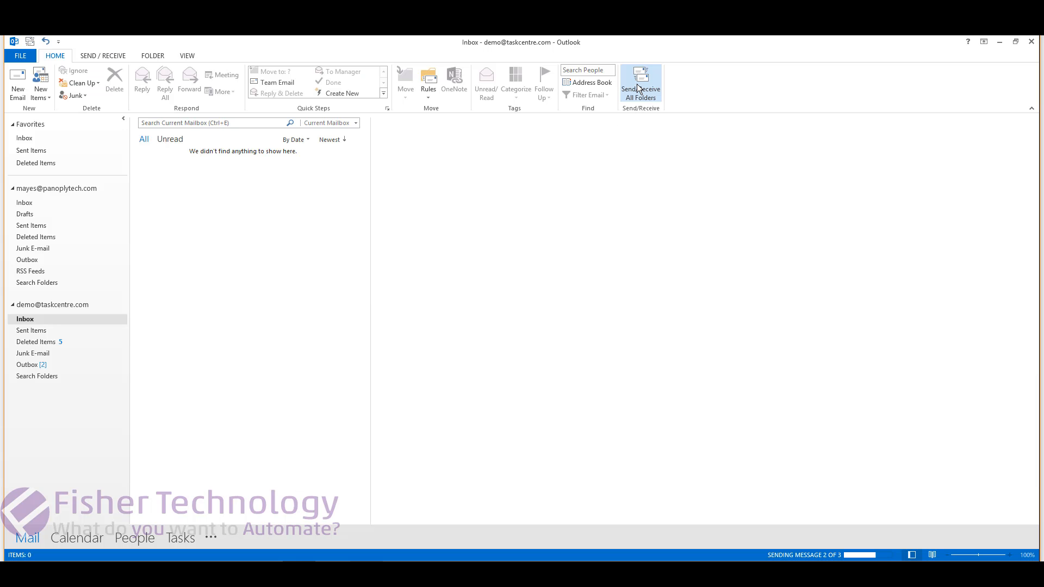